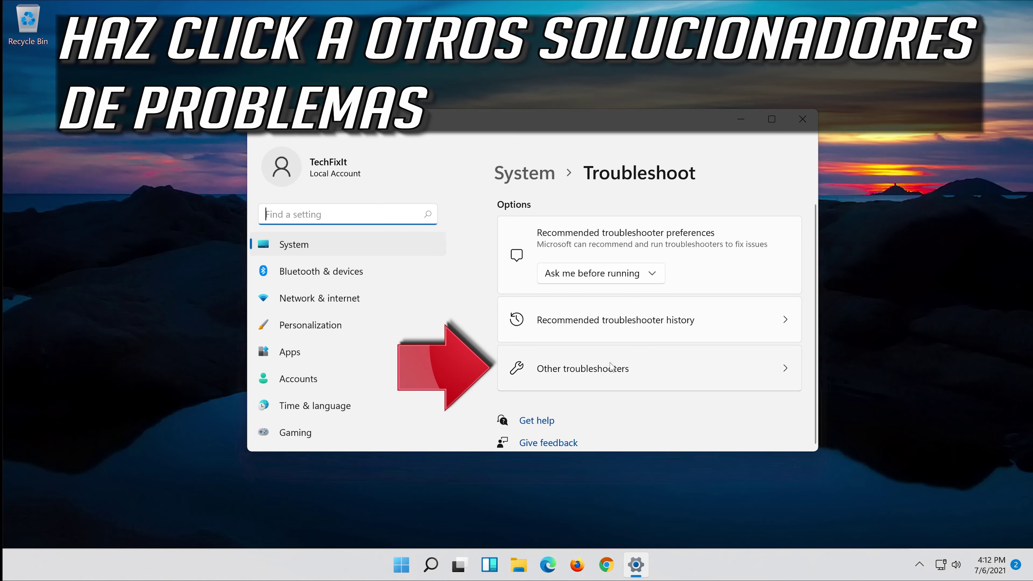
# - Run the Recording Audio troubleshooter from the other troubleshooters in the system settings
pyautogui.click(787, 368)
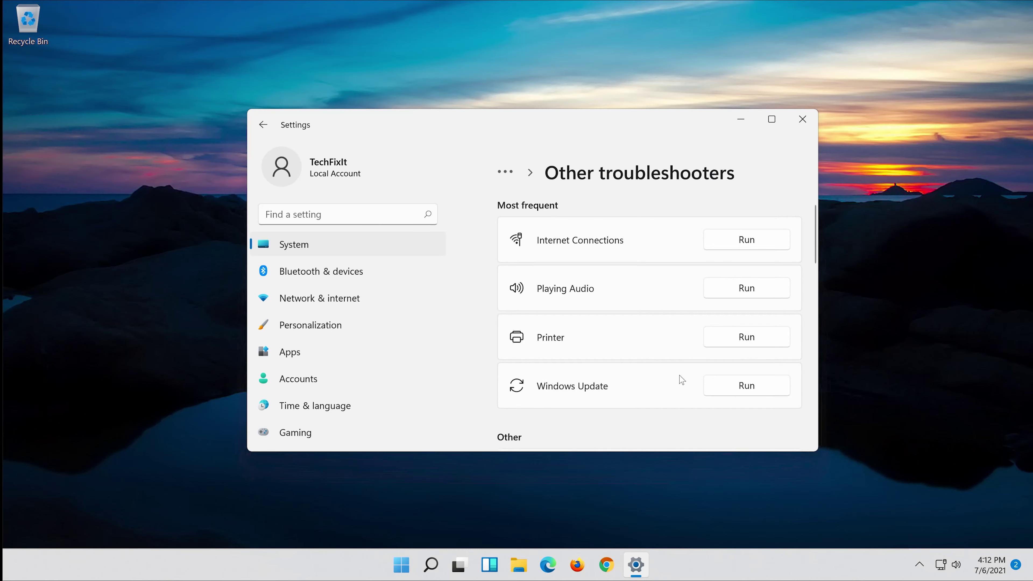
pyautogui.scroll(-5, 653, 379)
pyautogui.scroll(-6, 655, 379)
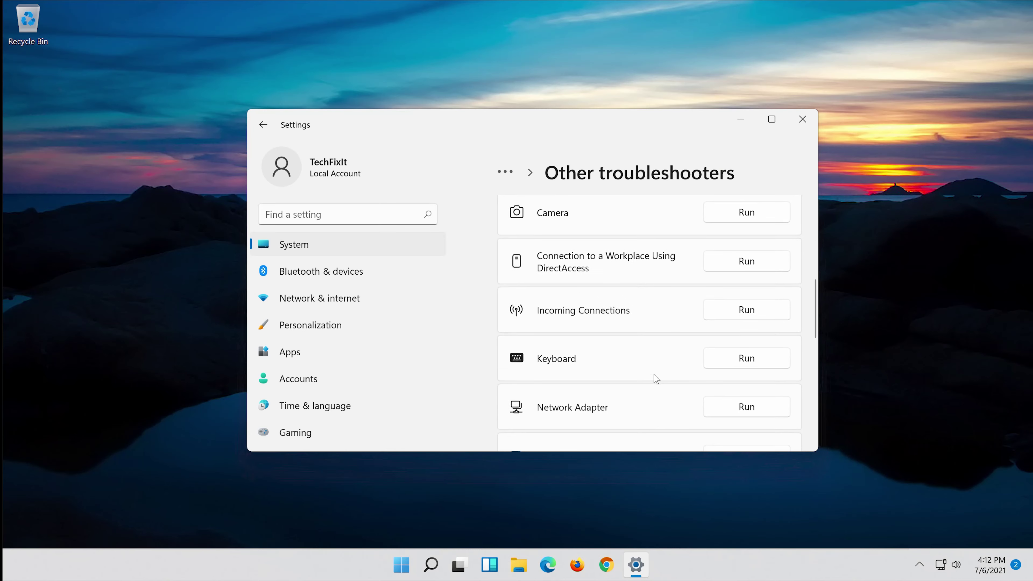
pyautogui.scroll(-2, 655, 366)
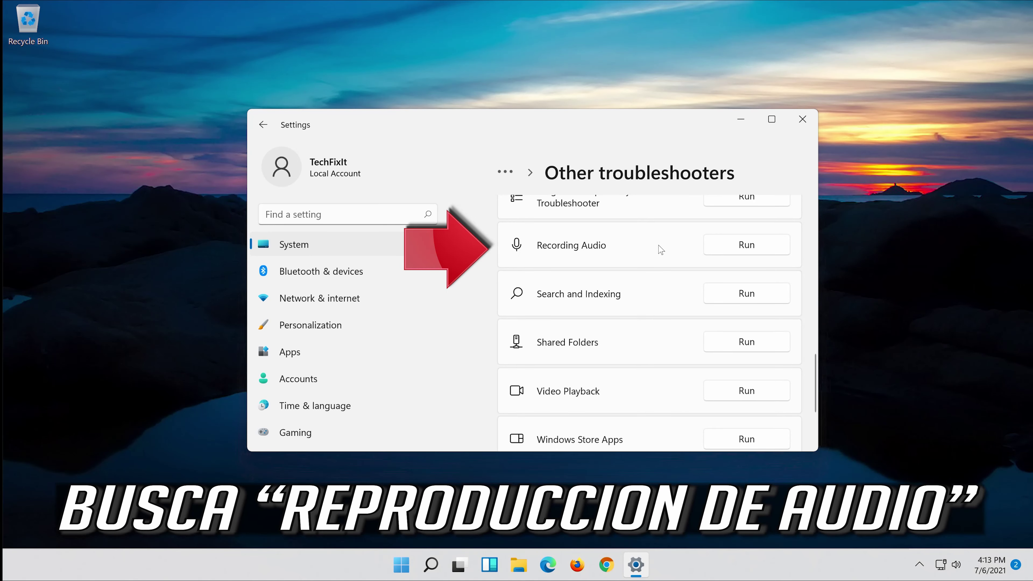
pyautogui.click(755, 244)
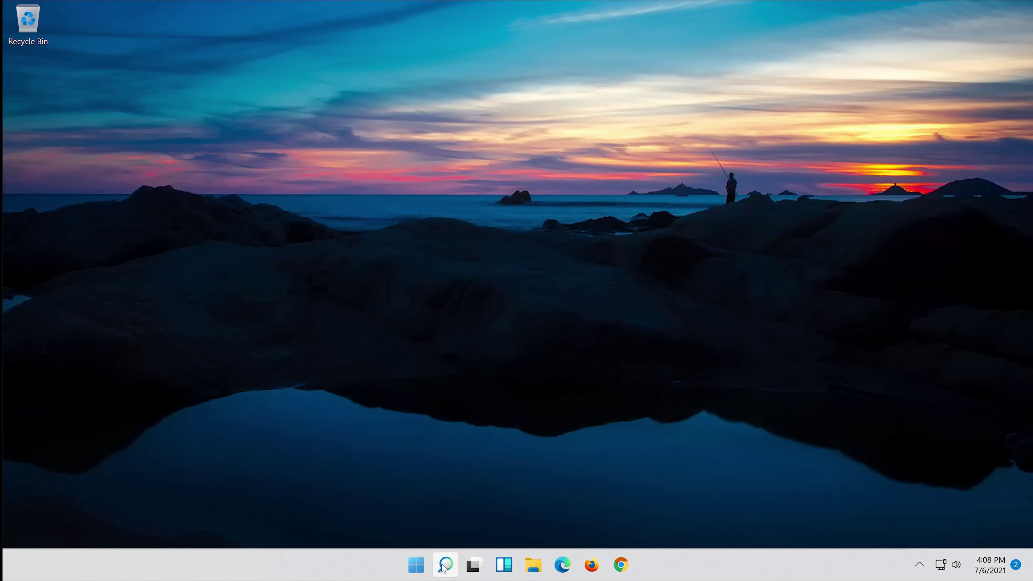
# - Search Windows for "device manager", open Device Manager and expand the audio inputs and outputs category
pyautogui.click(444, 565)
pyautogui.write('device ')
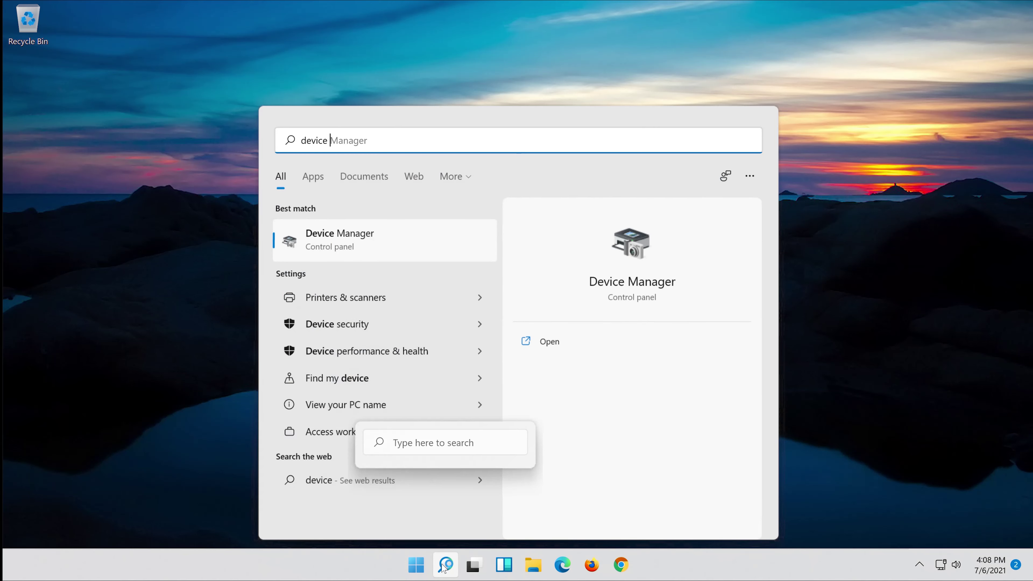
pyautogui.write('manager')
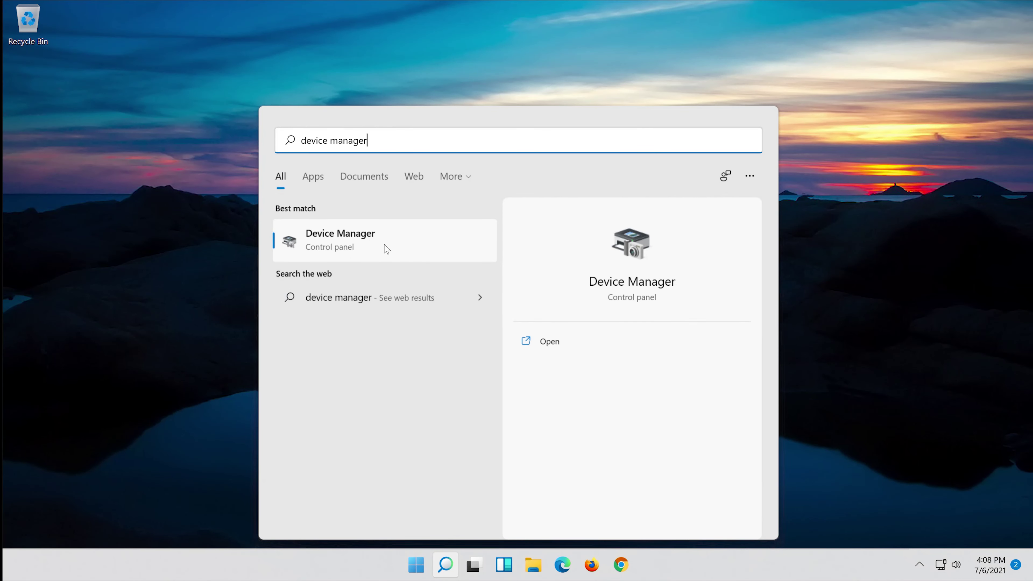
pyautogui.click(395, 240)
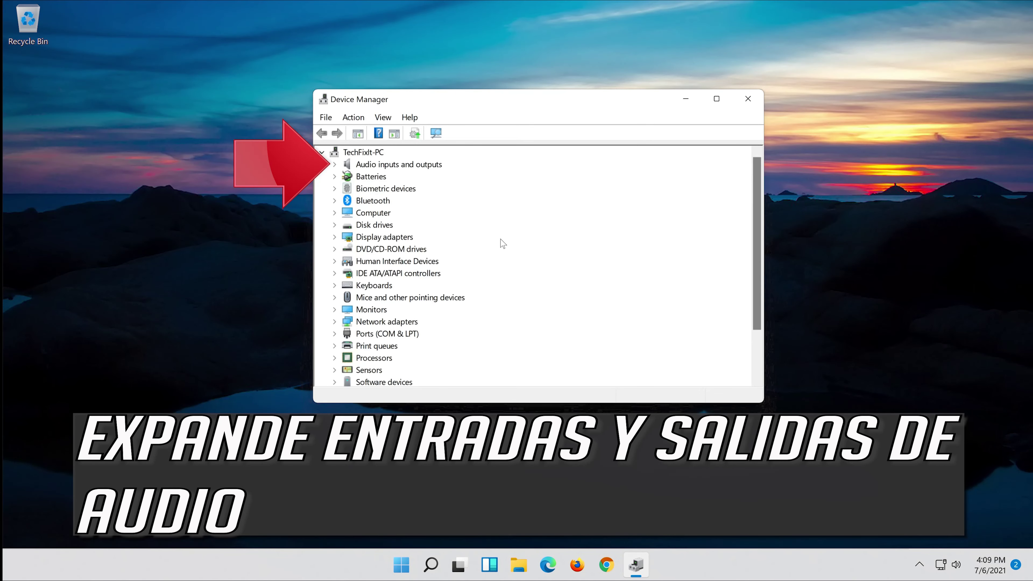
pyautogui.click(335, 164)
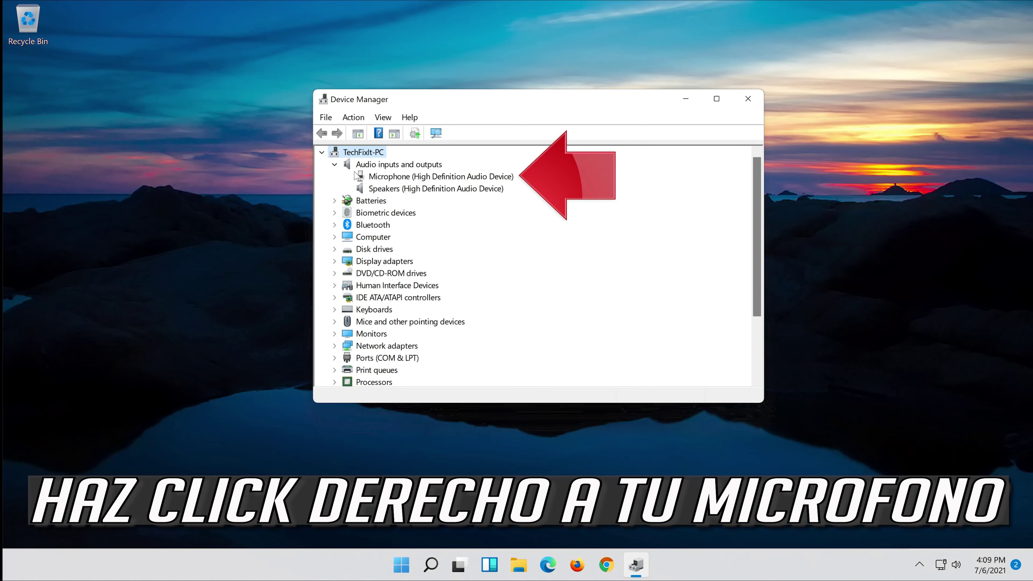
# - Search automatically for an updated driver from the driver properties of Microphone (High Definition Audio Device)
pyautogui.click(378, 177)
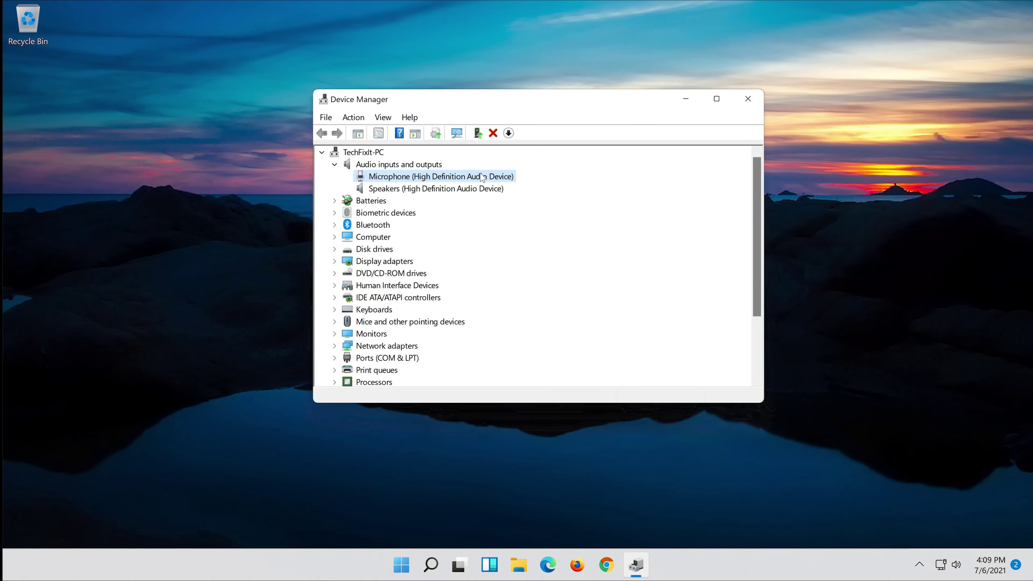
pyautogui.rightClick(471, 177)
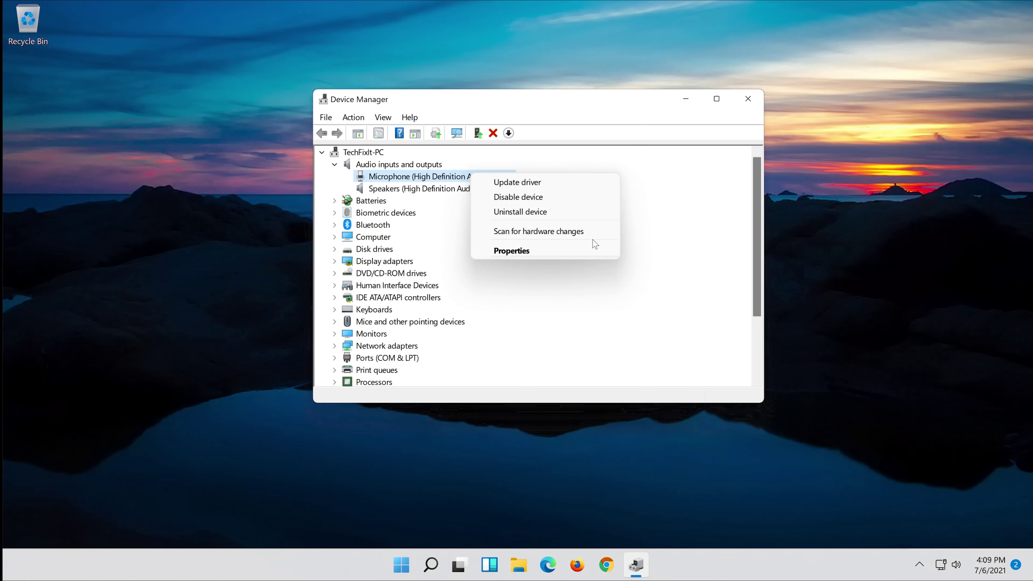
pyautogui.click(511, 252)
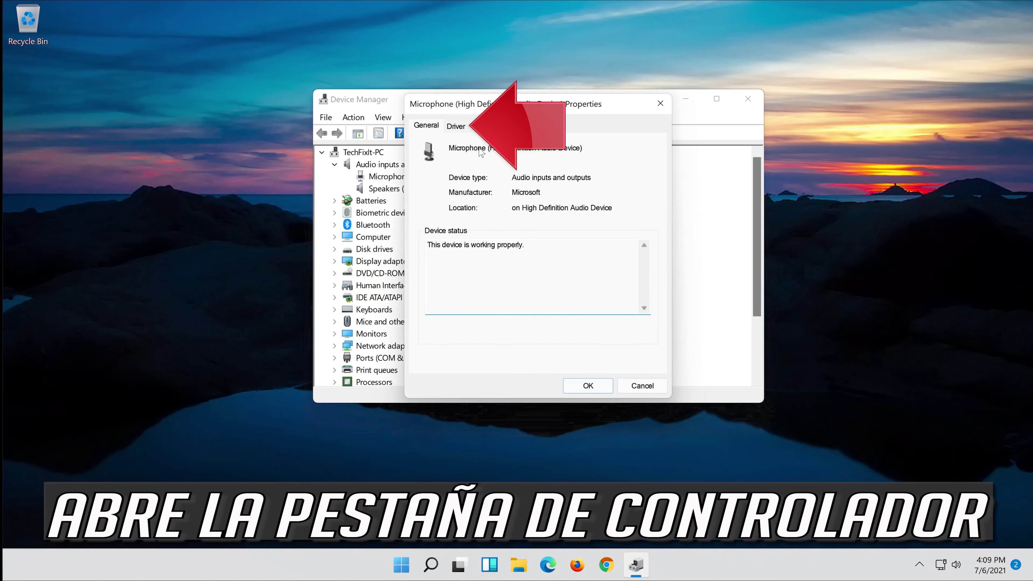
pyautogui.click(456, 126)
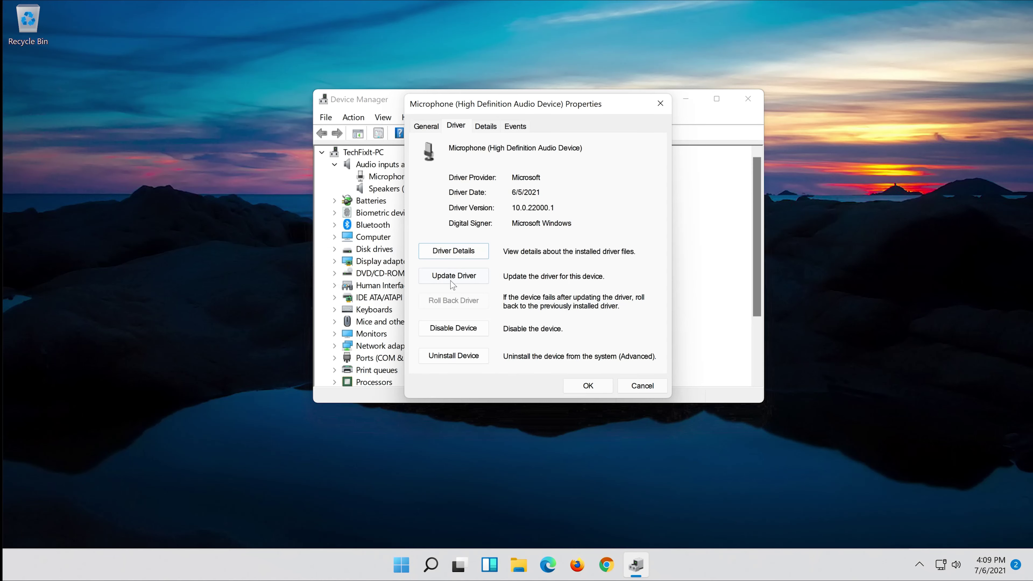
pyautogui.click(455, 277)
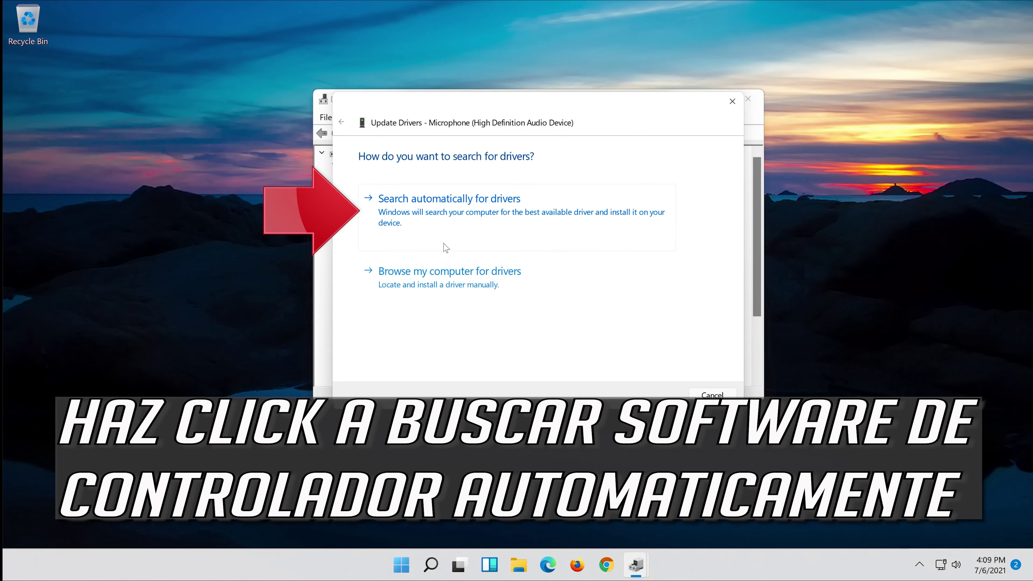
pyautogui.click(485, 219)
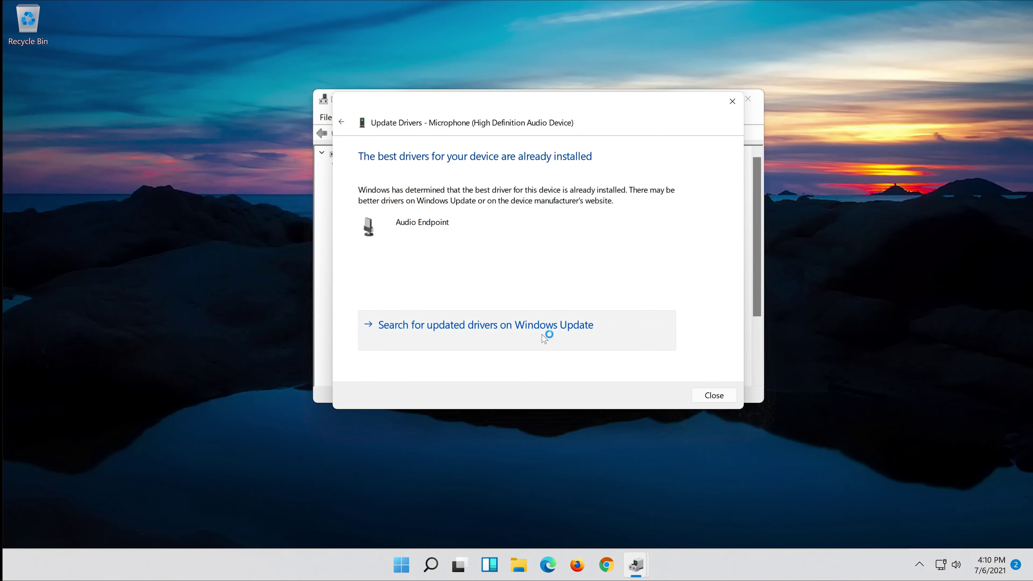
# - Check Windows Update for updated drivers and close Settings, the microphone properties and Device Manager
pyautogui.click(544, 337)
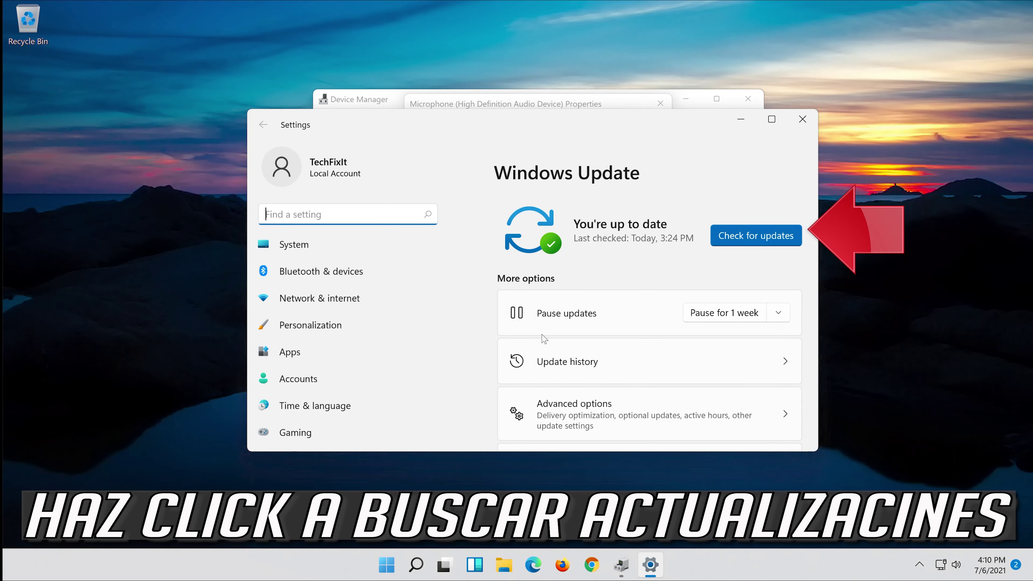
pyautogui.click(756, 235)
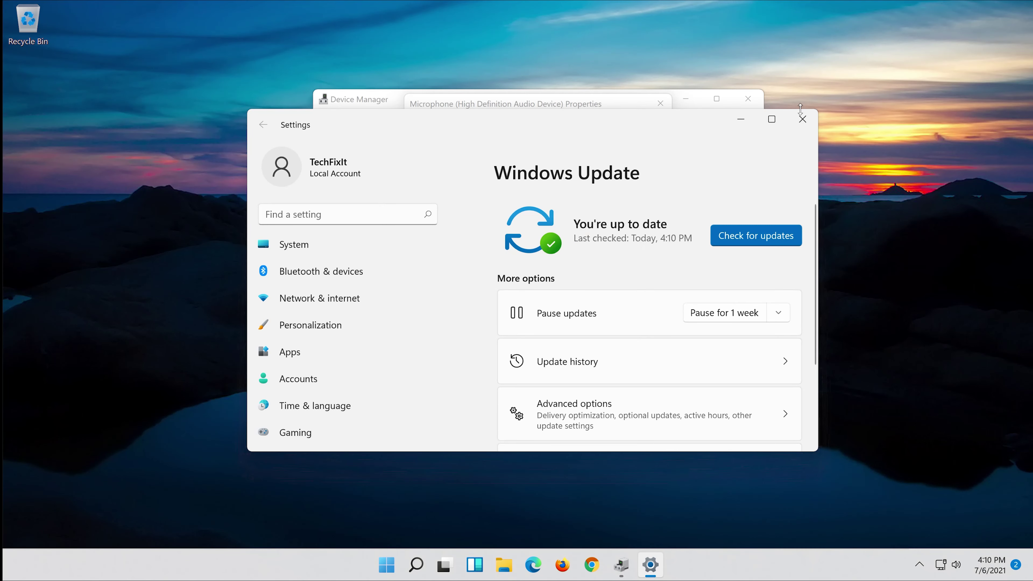
pyautogui.click(803, 119)
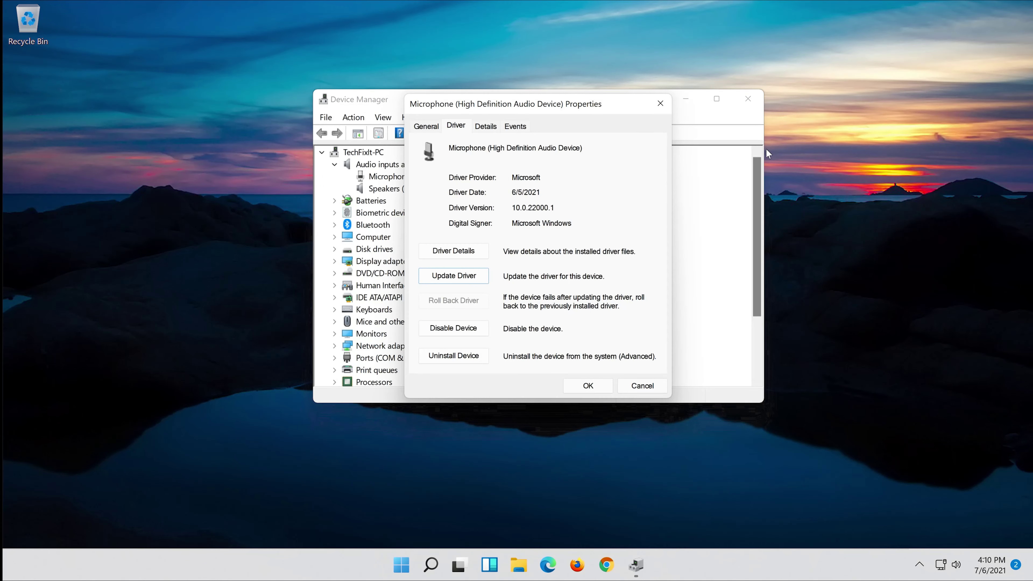
pyautogui.click(589, 390)
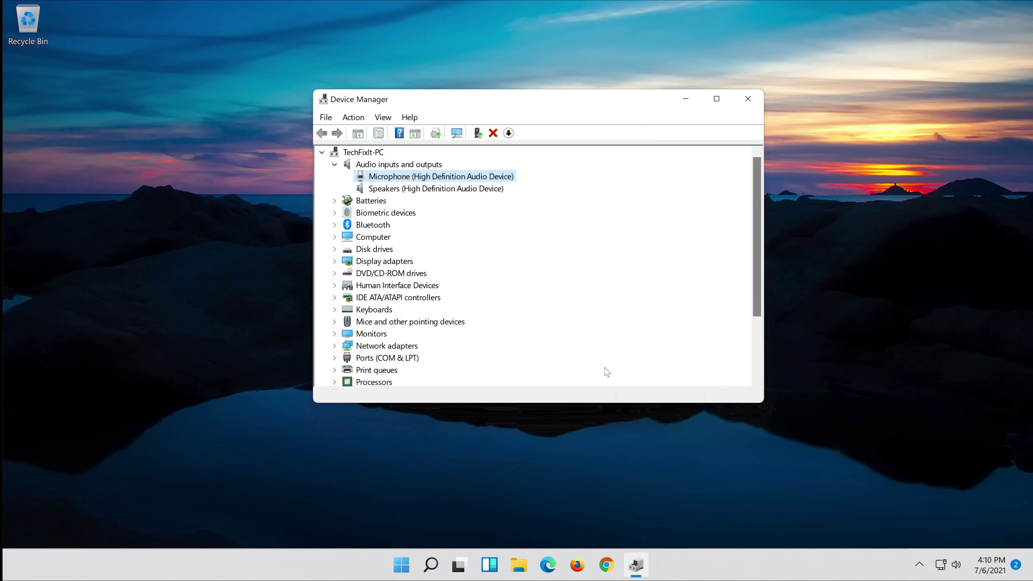
pyautogui.click(748, 98)
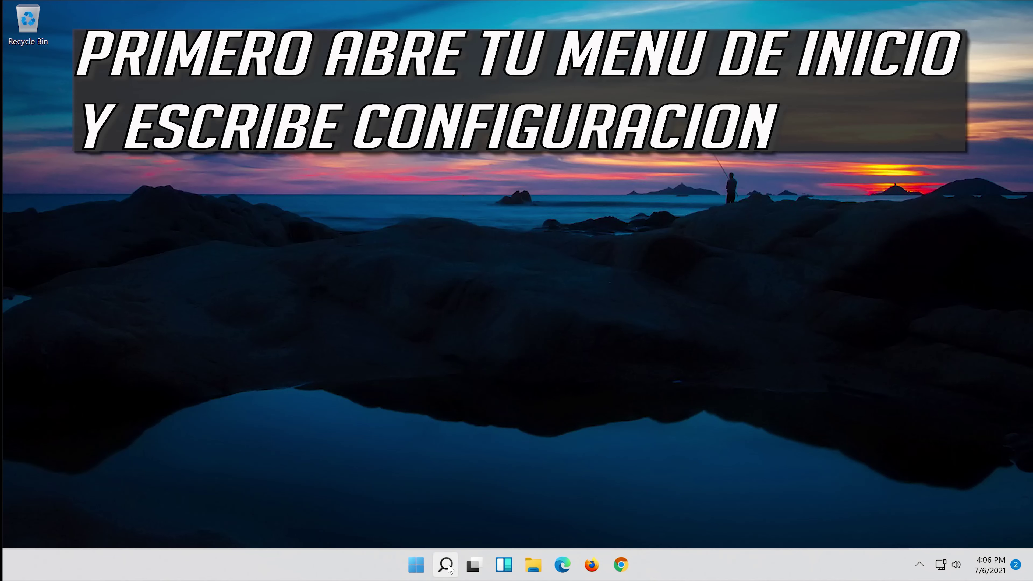
# - Find and open Windows Settings and go to the Microphone permissions under Privacy & security
pyautogui.click(446, 566)
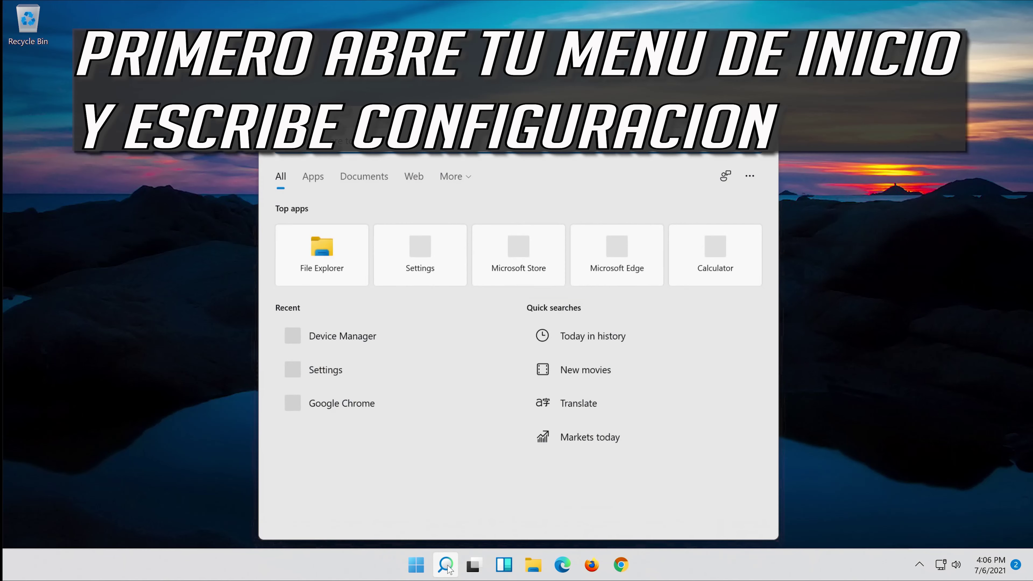
pyautogui.write('settings')
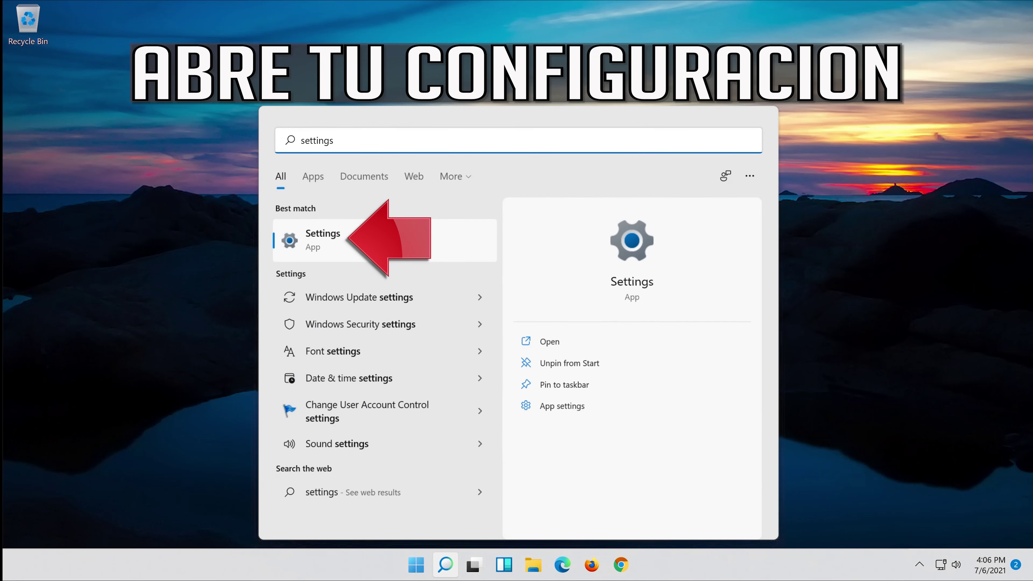
pyautogui.click(392, 247)
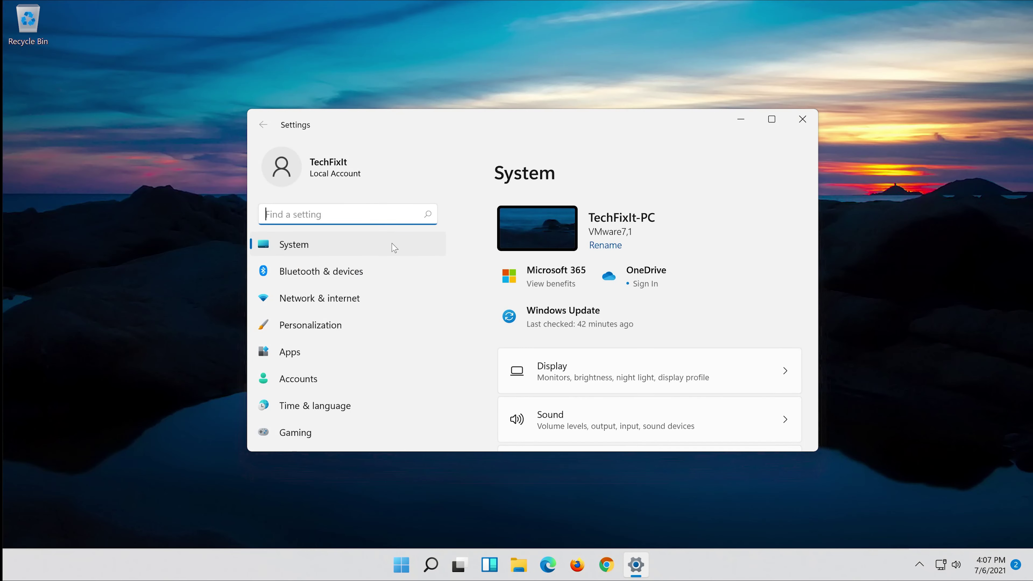
pyautogui.scroll(-3, 369, 327)
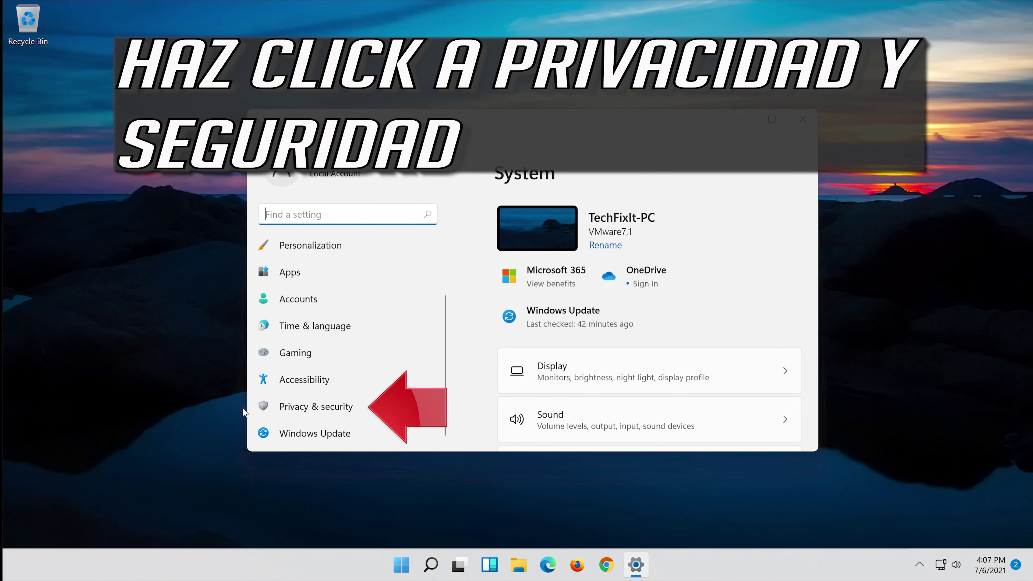
pyautogui.click(357, 407)
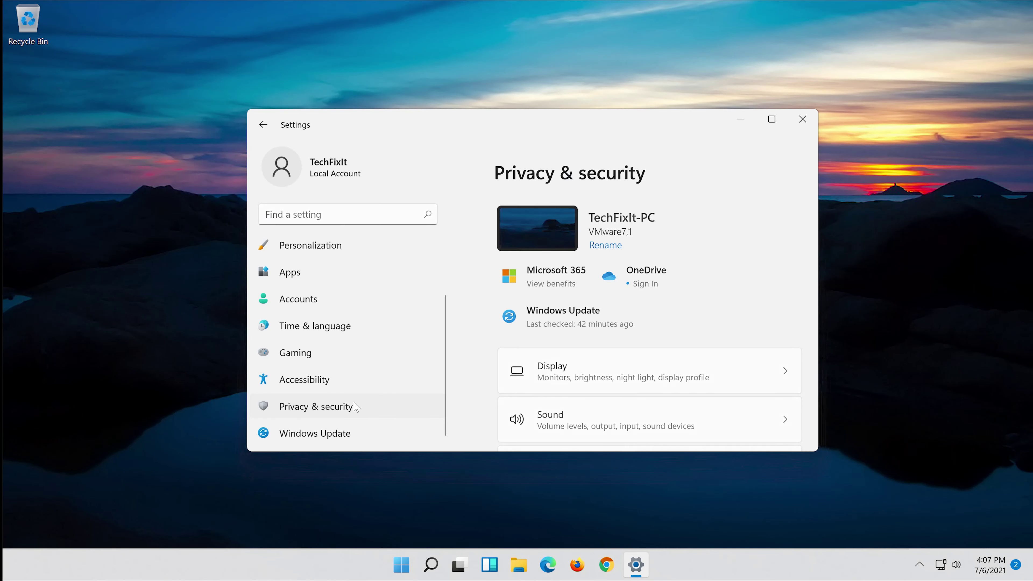
pyautogui.scroll(-5, 626, 352)
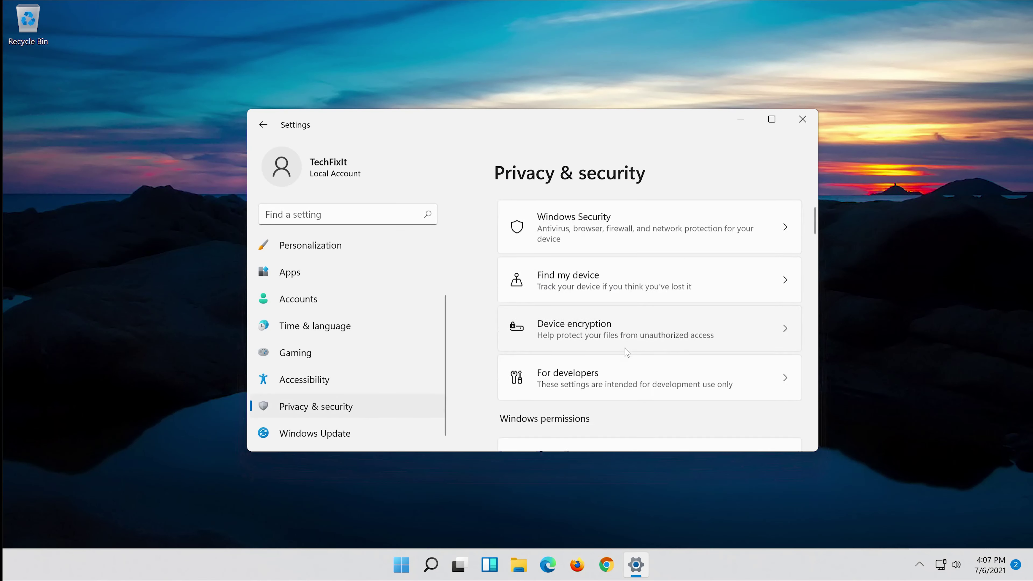
pyautogui.scroll(-10, 626, 352)
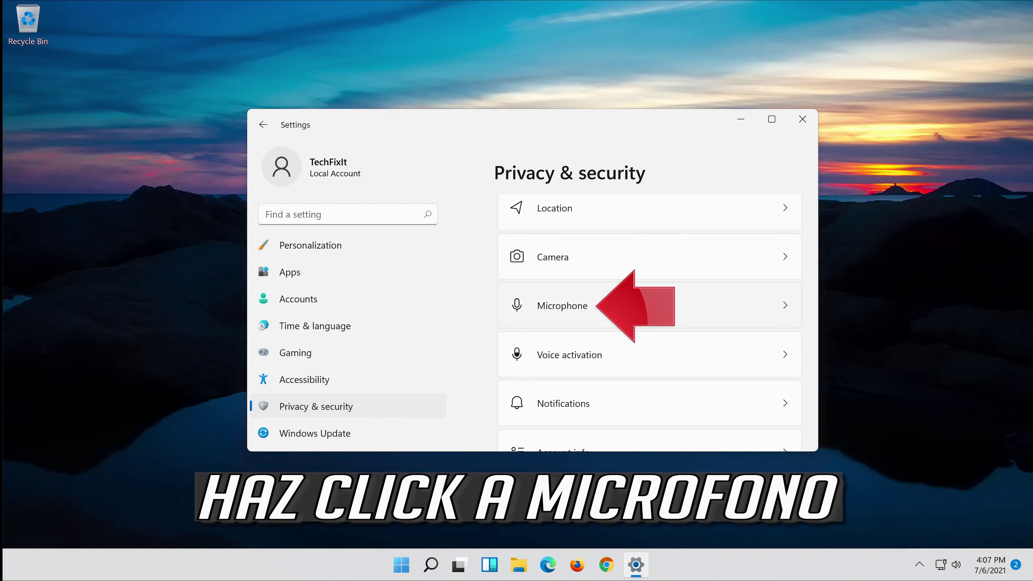
pyautogui.click(667, 313)
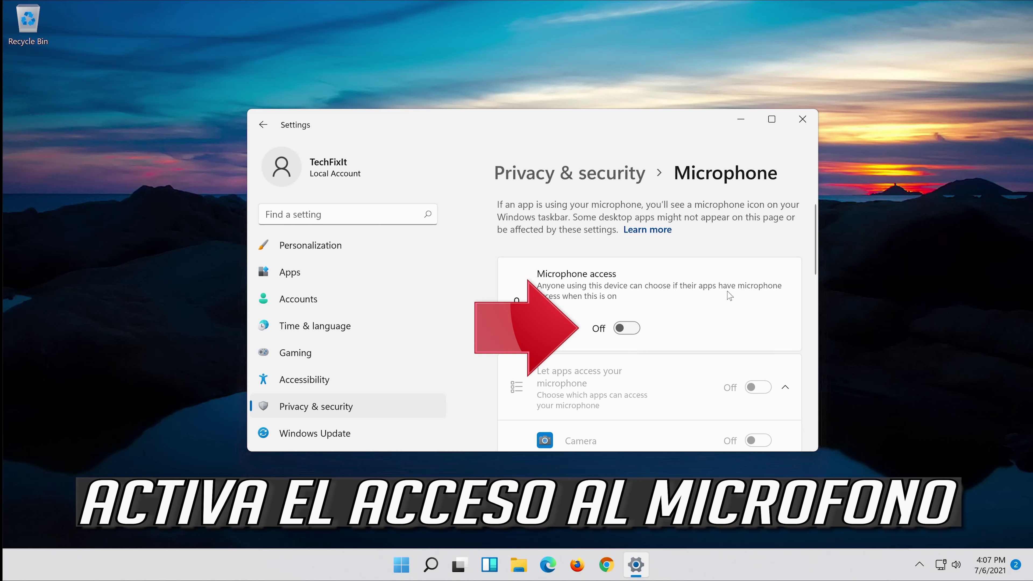
# - Turn on Microphone access and allow apps to access the microphone
pyautogui.click(635, 330)
pyautogui.scroll(-2, 691, 297)
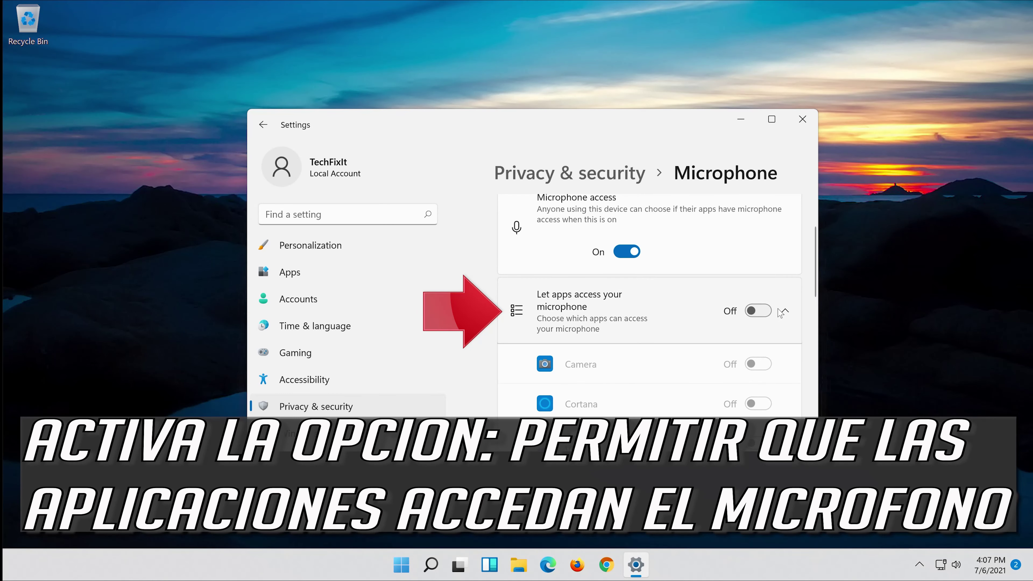
pyautogui.click(757, 311)
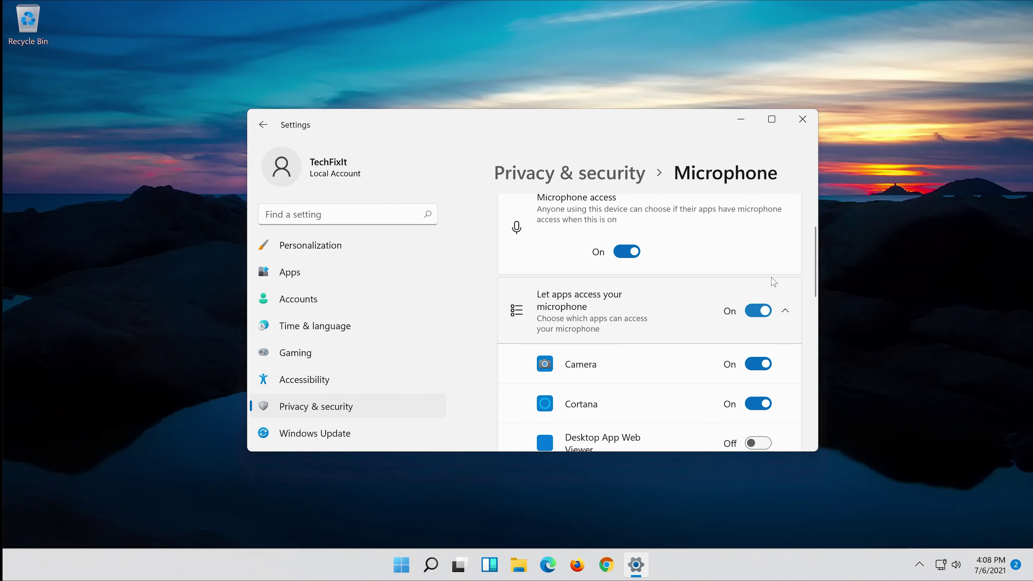
# - Allow desktop apps to access the microphone and close Settings
pyautogui.scroll(-5, 650, 317)
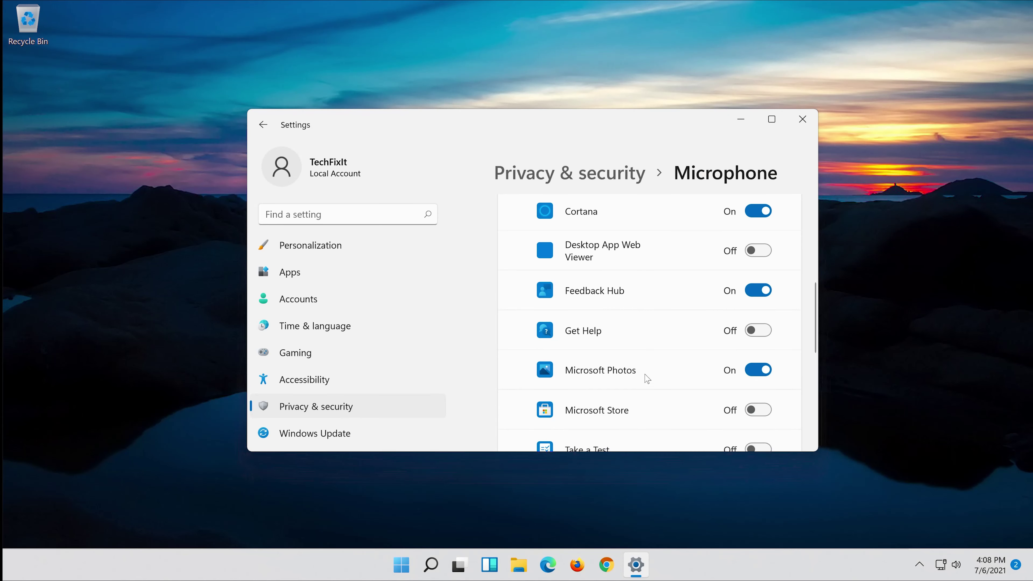
pyautogui.scroll(-5, 710, 375)
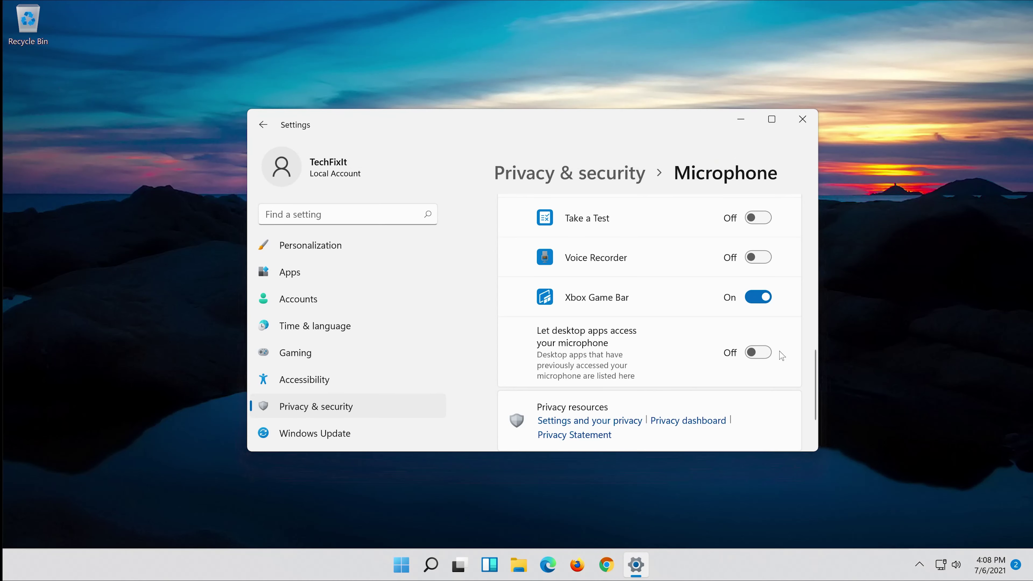
pyautogui.click(759, 353)
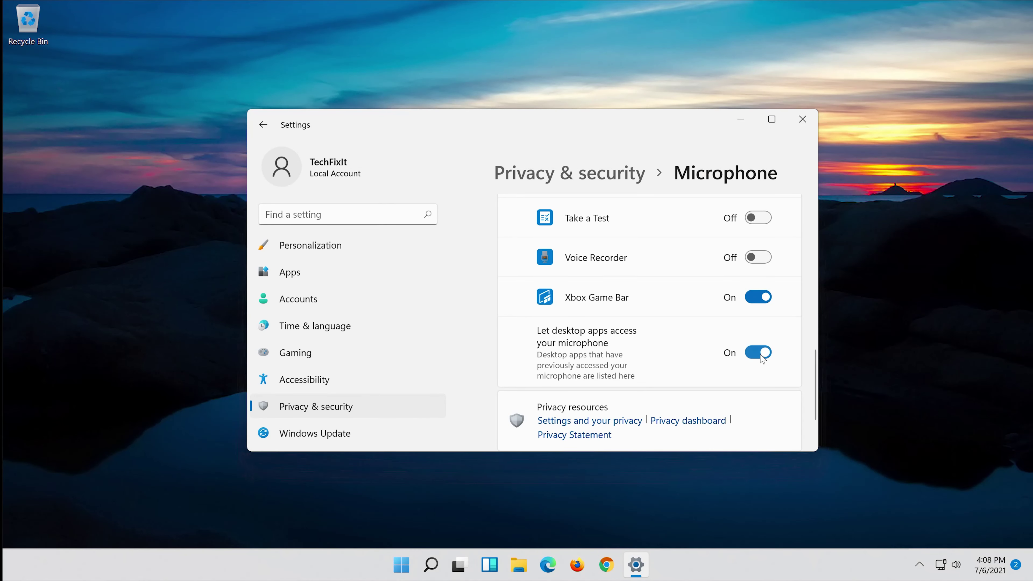
pyautogui.click(809, 117)
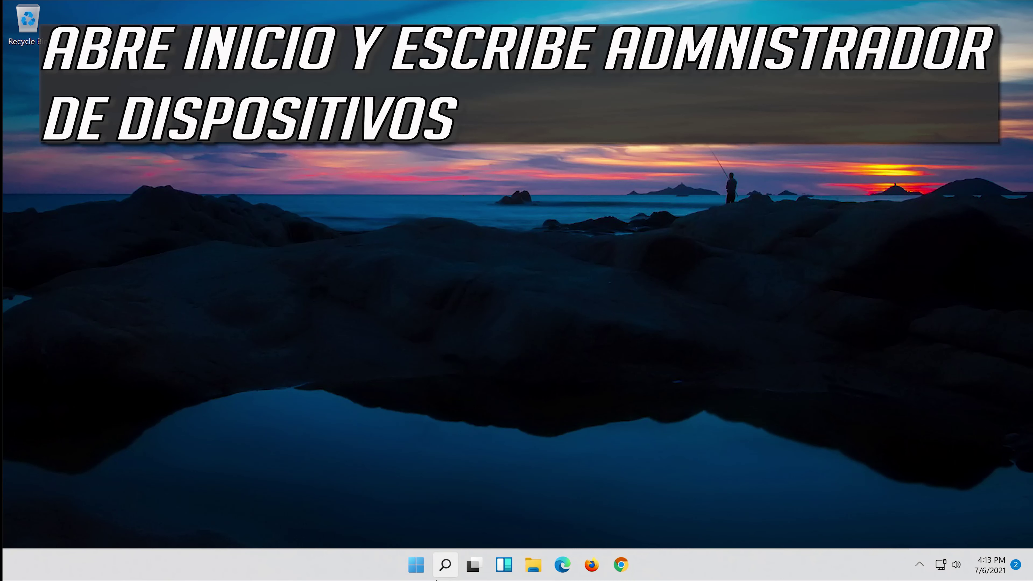
# - Find and open Device Manager and expand the Audio inputs and outputs category
pyautogui.click(436, 578)
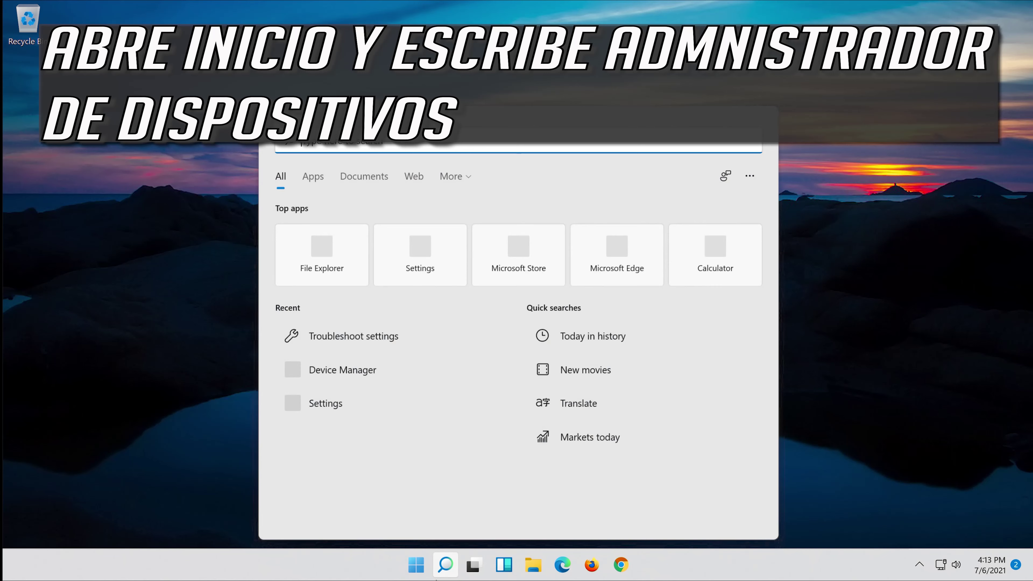
pyautogui.write('device ma')
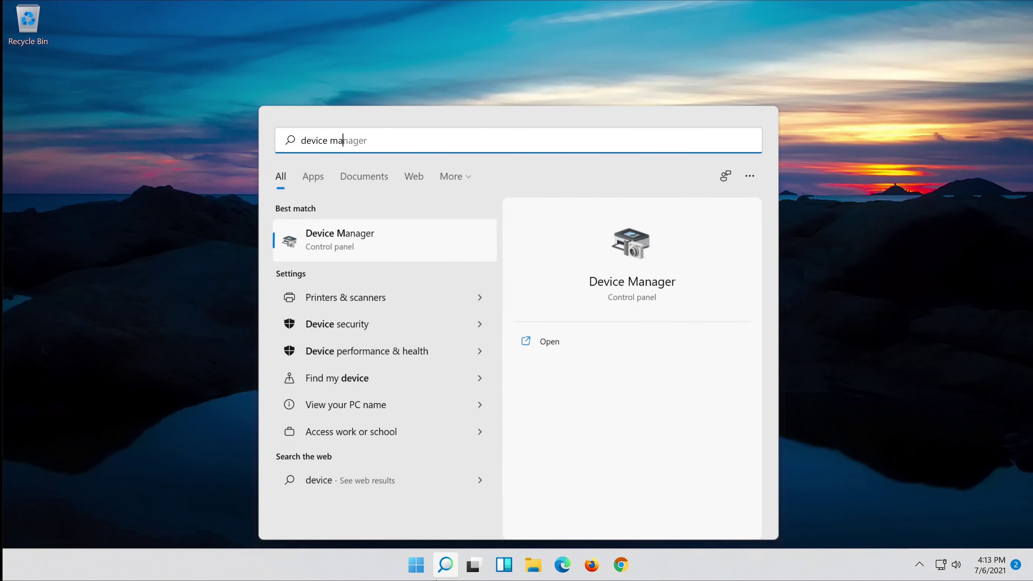
pyautogui.write('nager')
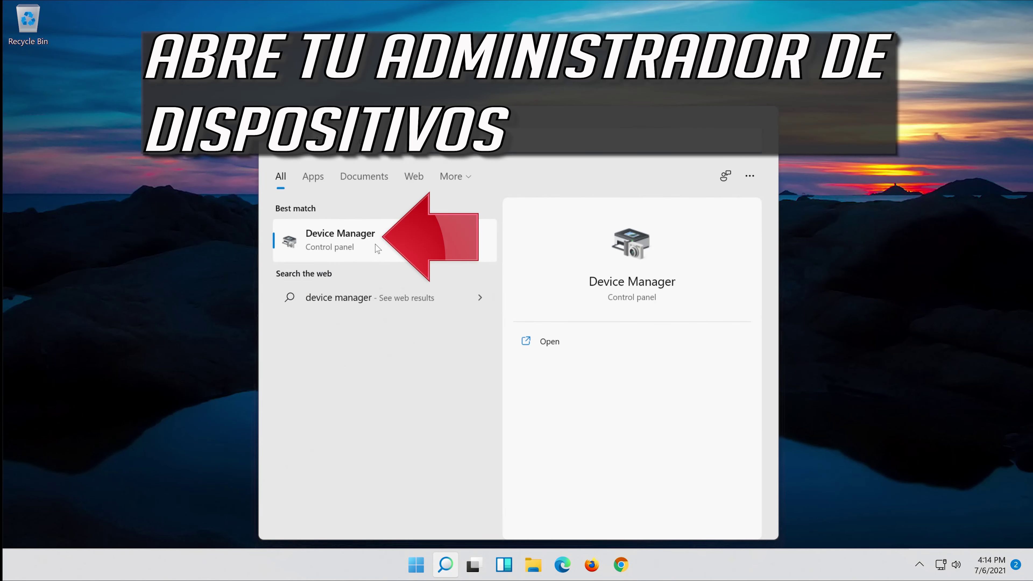
pyautogui.click(401, 241)
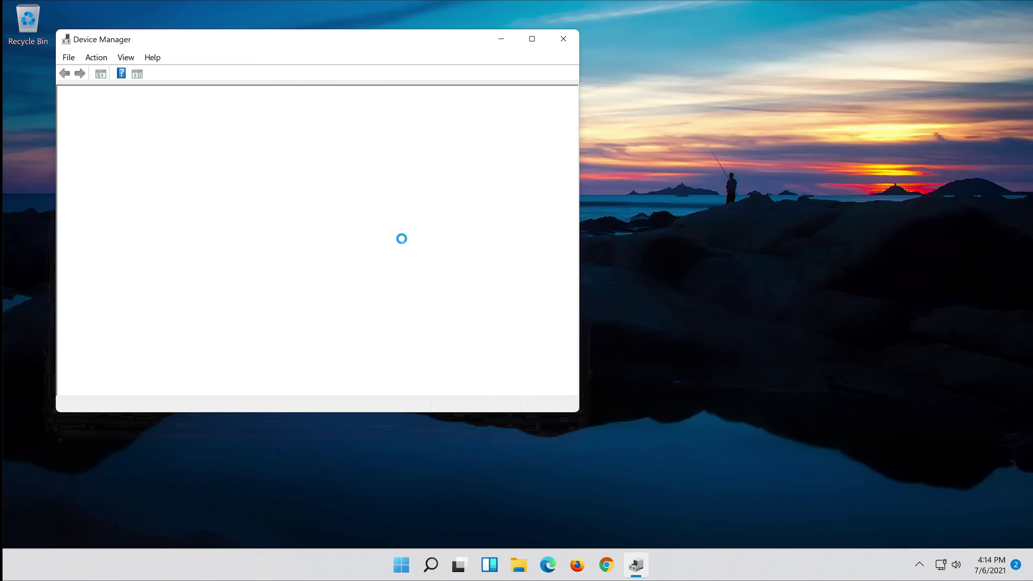
pyautogui.moveTo(283, 44); pyautogui.dragTo(540, 92)
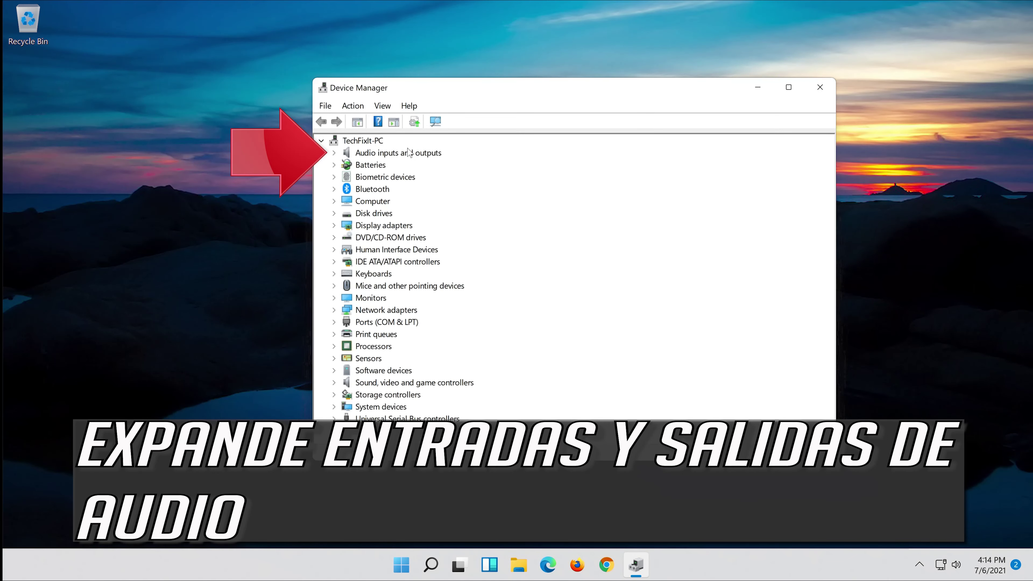
pyautogui.click(335, 153)
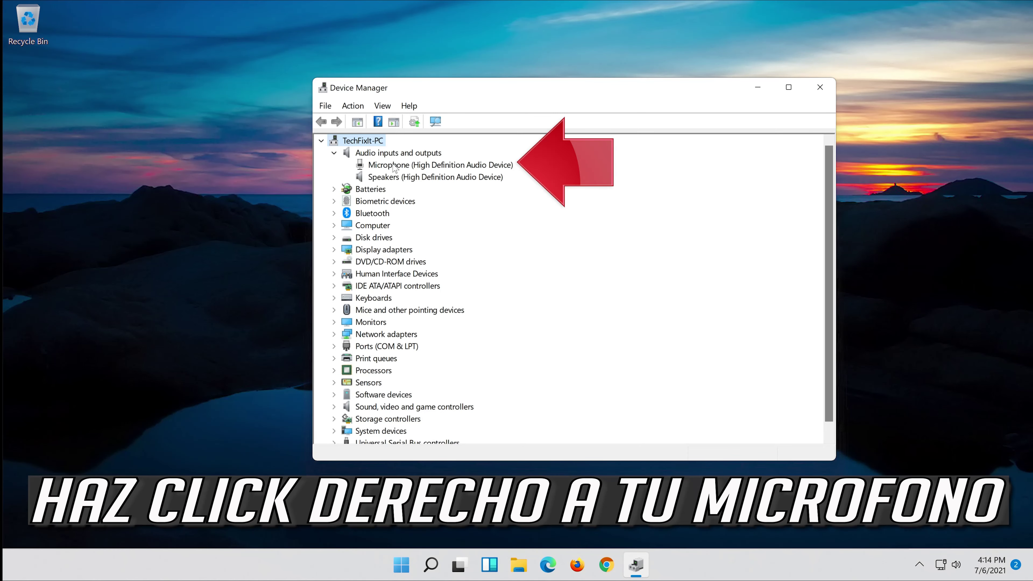
# - Uninstall the Microphone (High Definition Audio Device) from its driver properties and close Device Manager
pyautogui.click(391, 165)
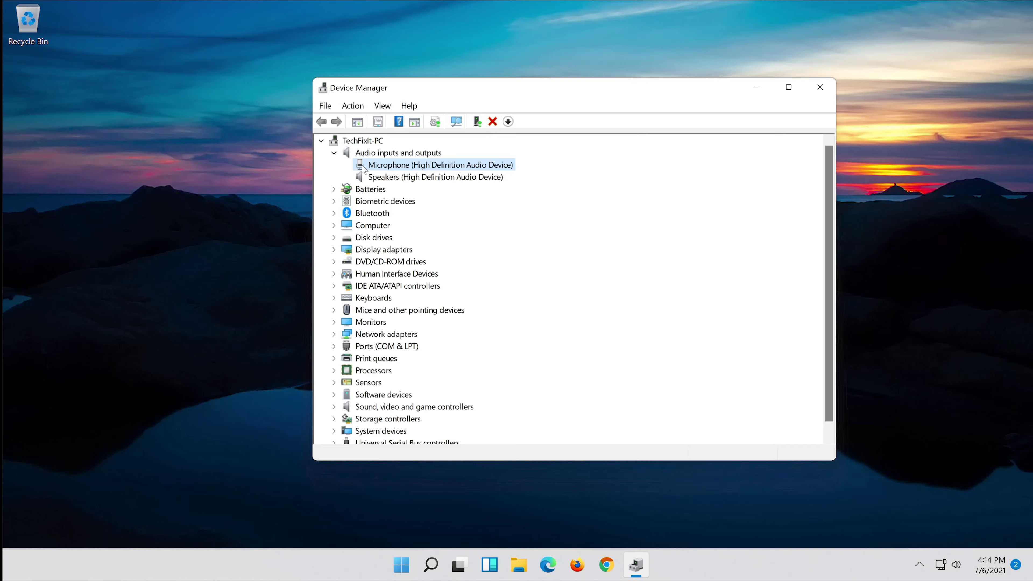
pyautogui.rightClick(439, 168)
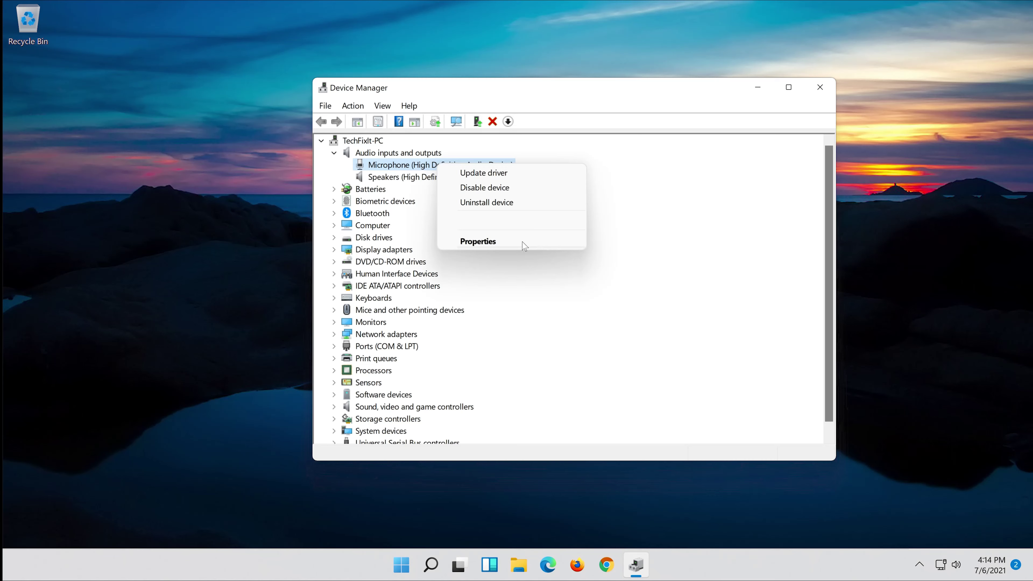
pyautogui.click(522, 242)
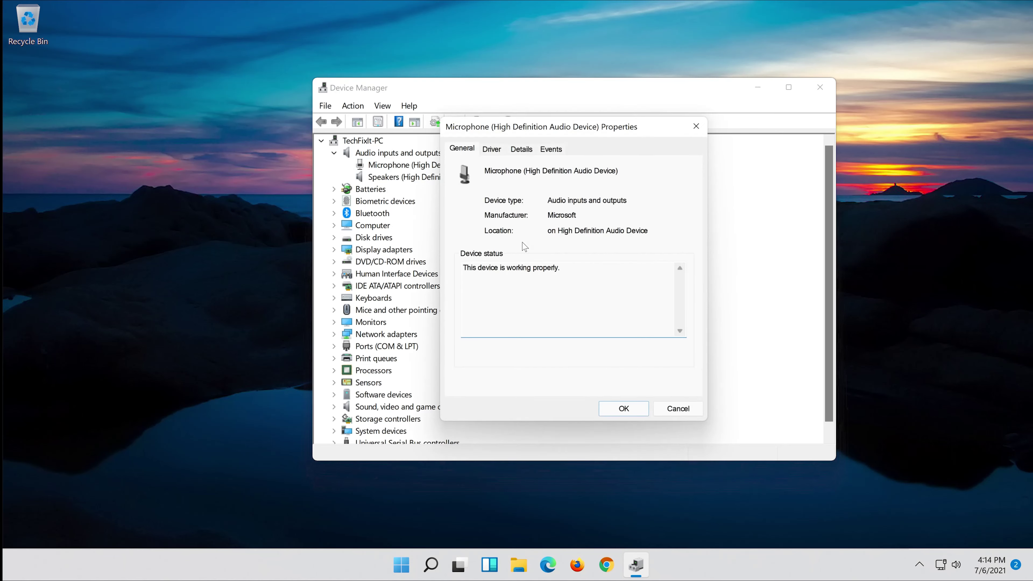
pyautogui.click(496, 150)
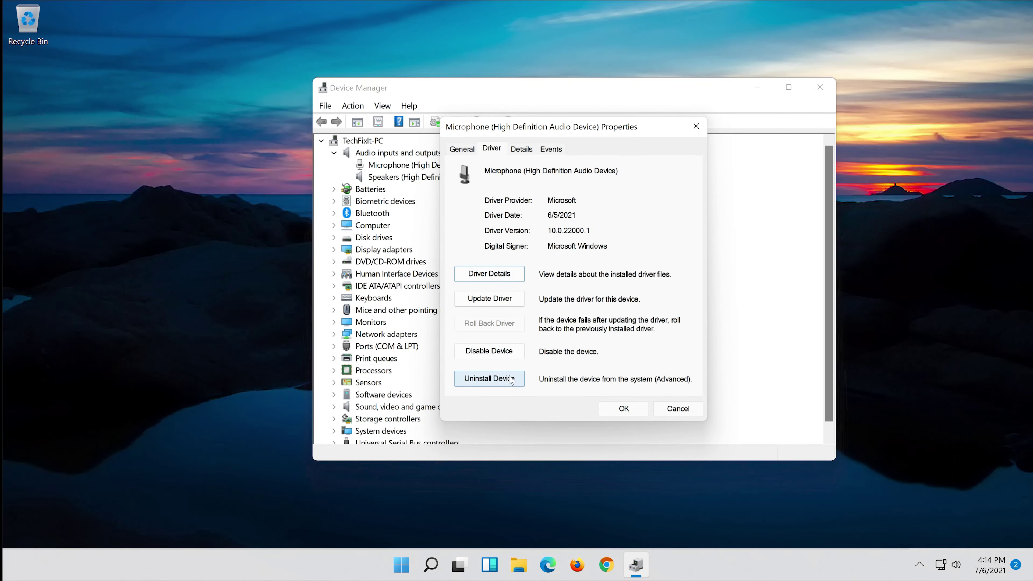
pyautogui.click(511, 380)
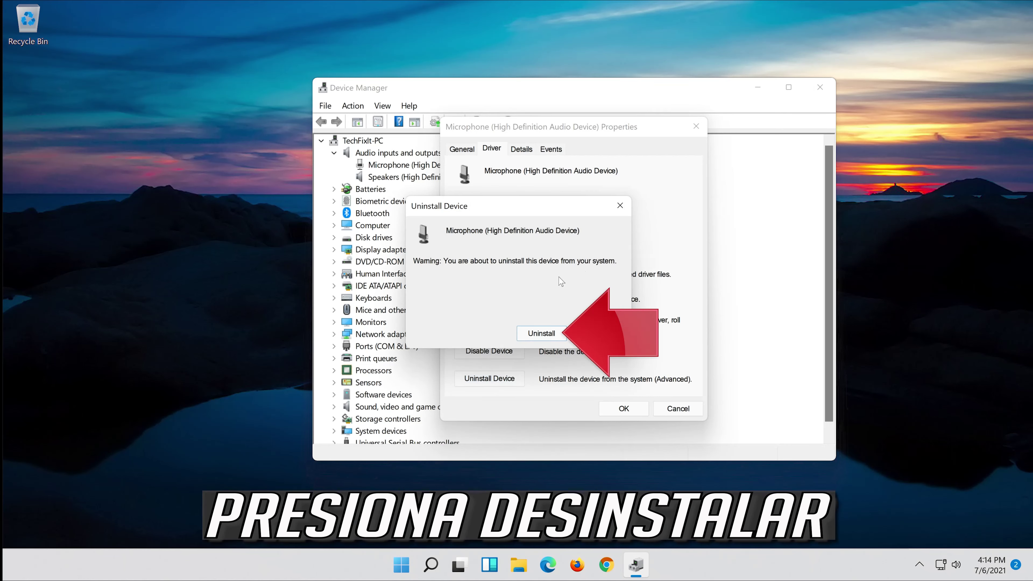
pyautogui.click(541, 336)
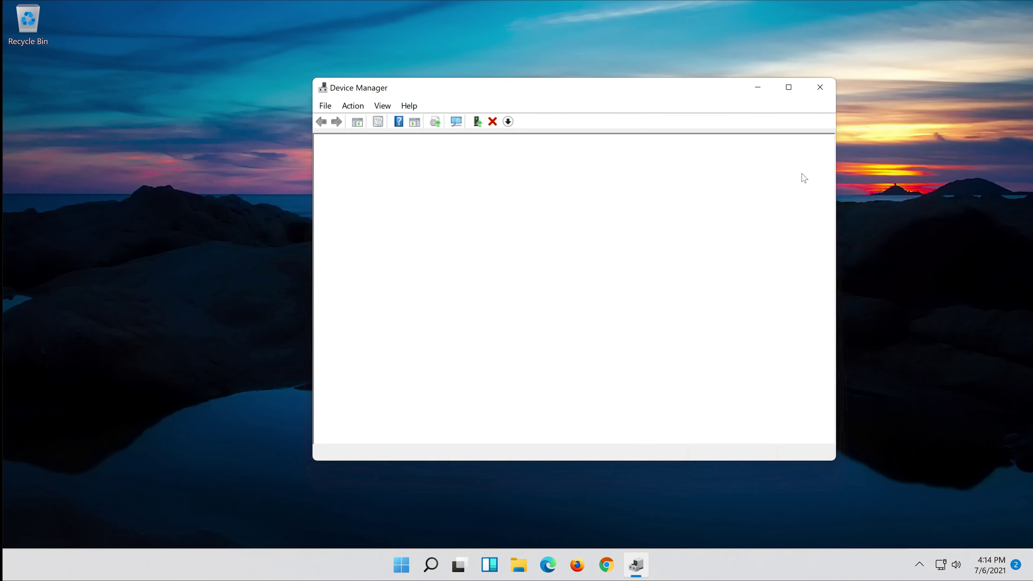
pyautogui.click(820, 87)
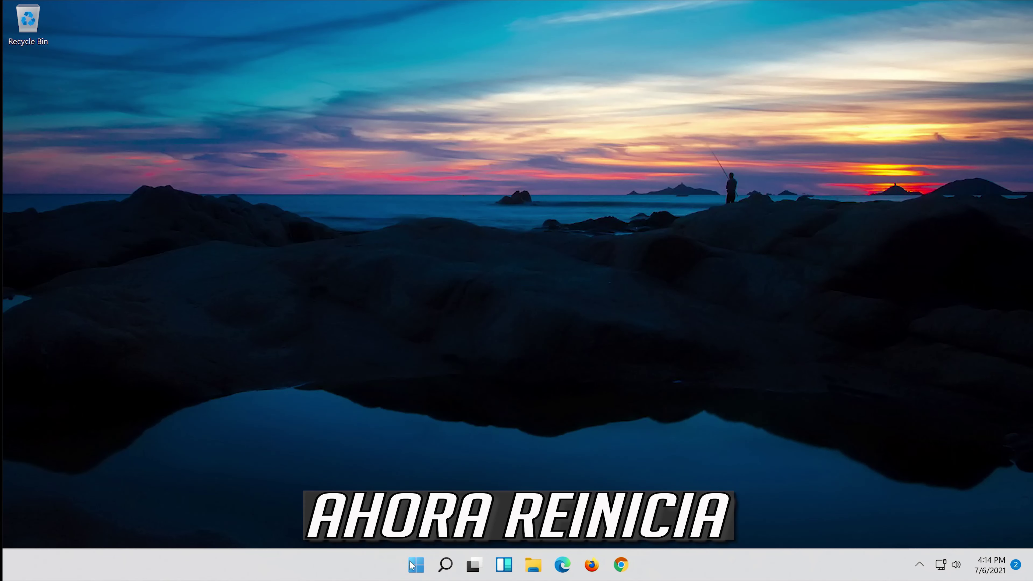
# - Restart the computer
pyautogui.click(408, 576)
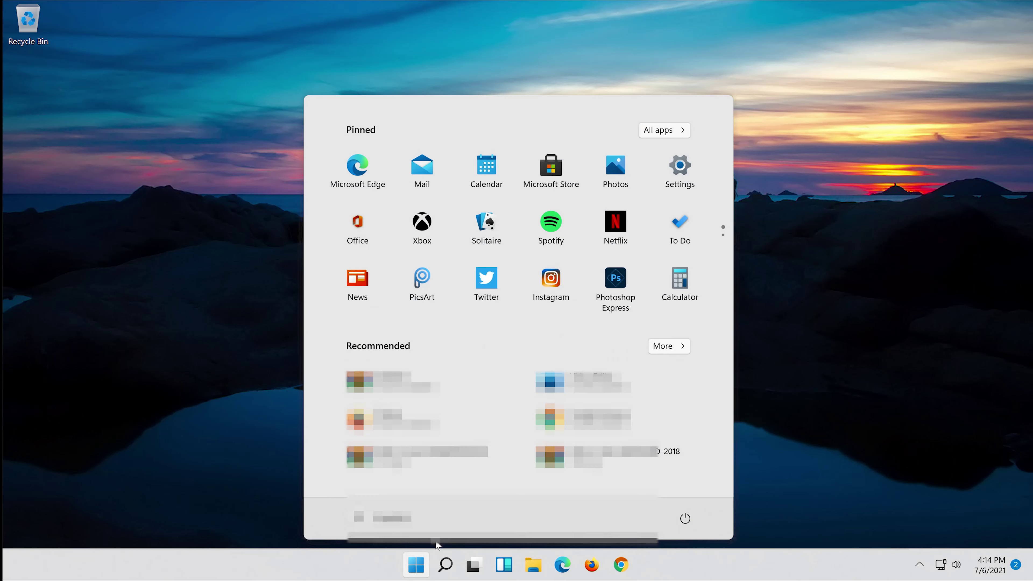
pyautogui.click(683, 518)
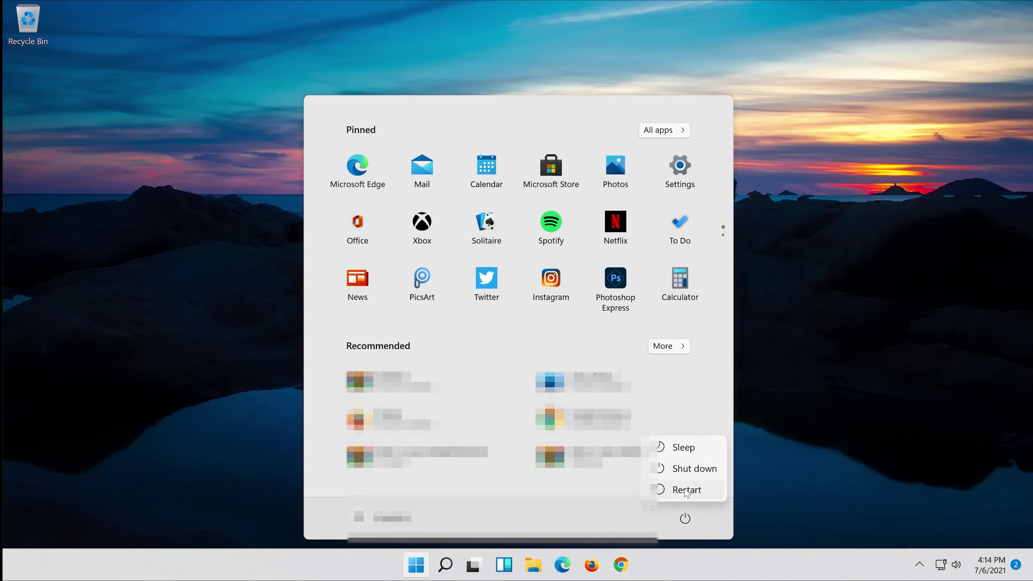
pyautogui.click(685, 489)
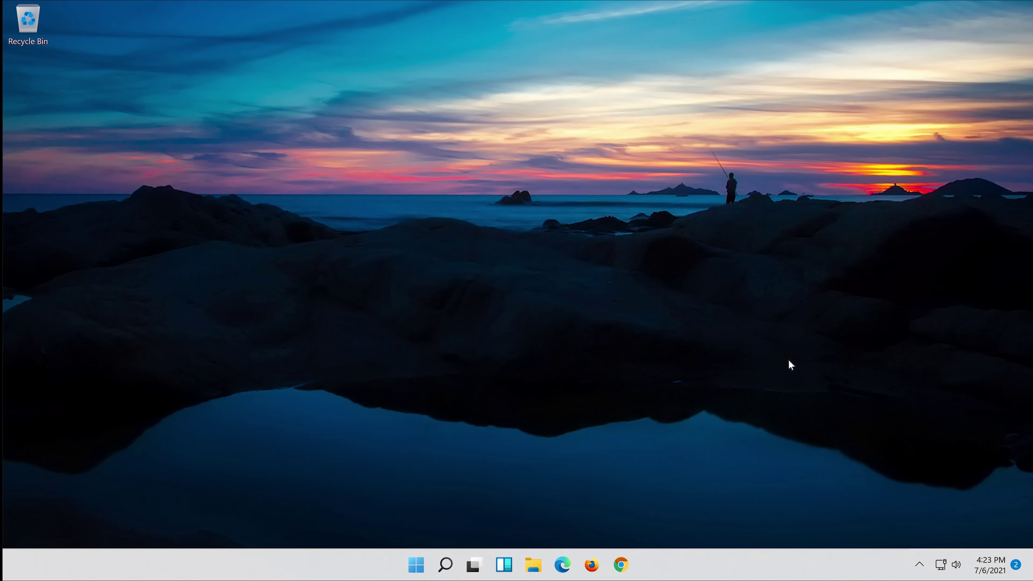
# - Find and open Control Panel, open the Sound settings under Hardware and Sound, and close the Control Panel window
pyautogui.click(437, 568)
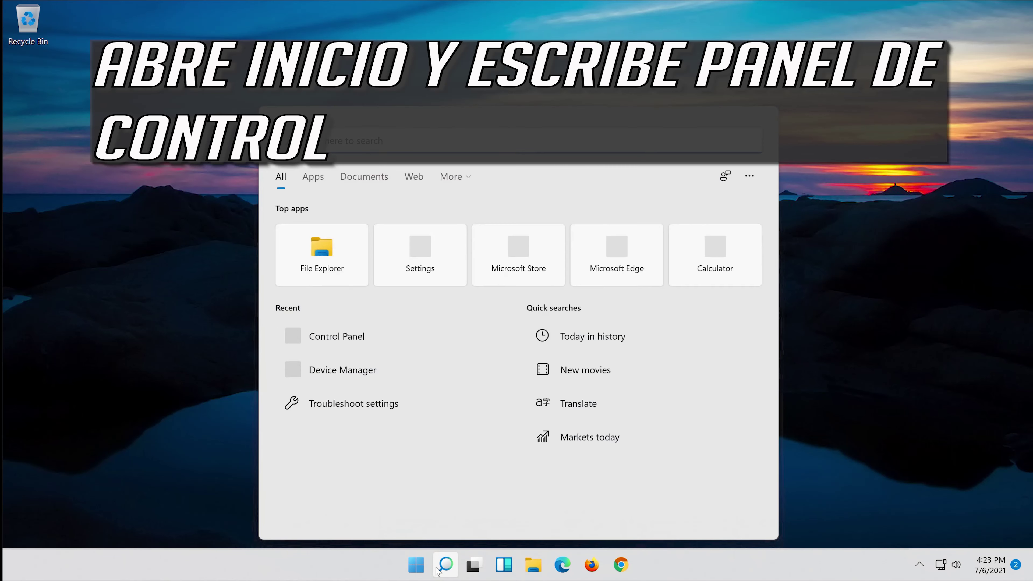
pyautogui.write('control panel')
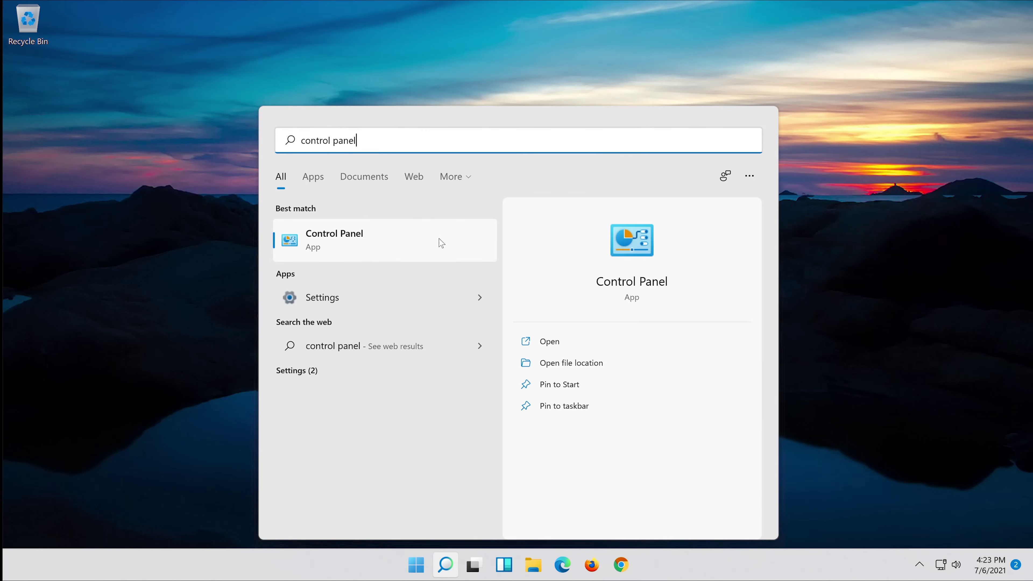
pyautogui.click(419, 239)
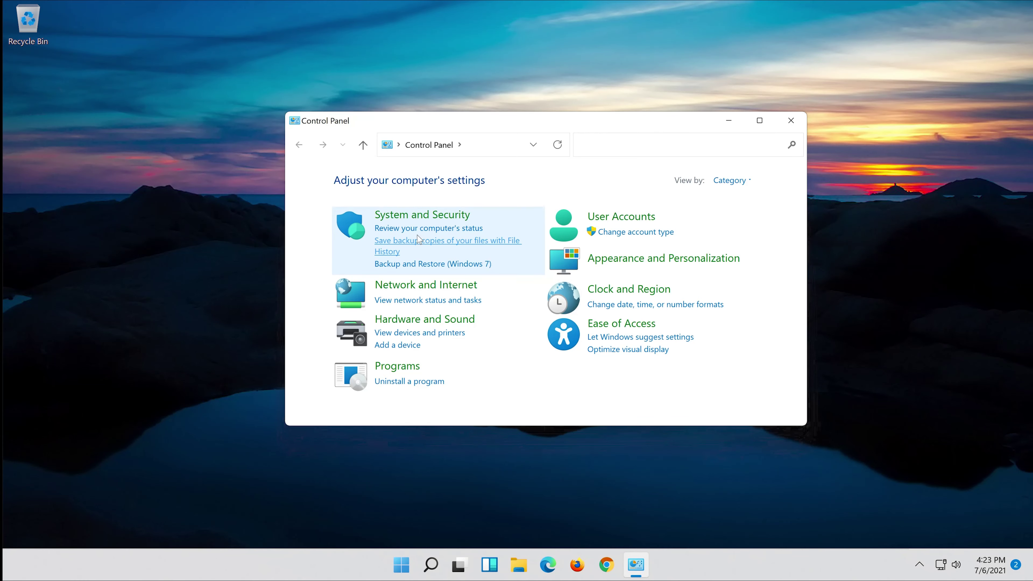
pyautogui.click(429, 321)
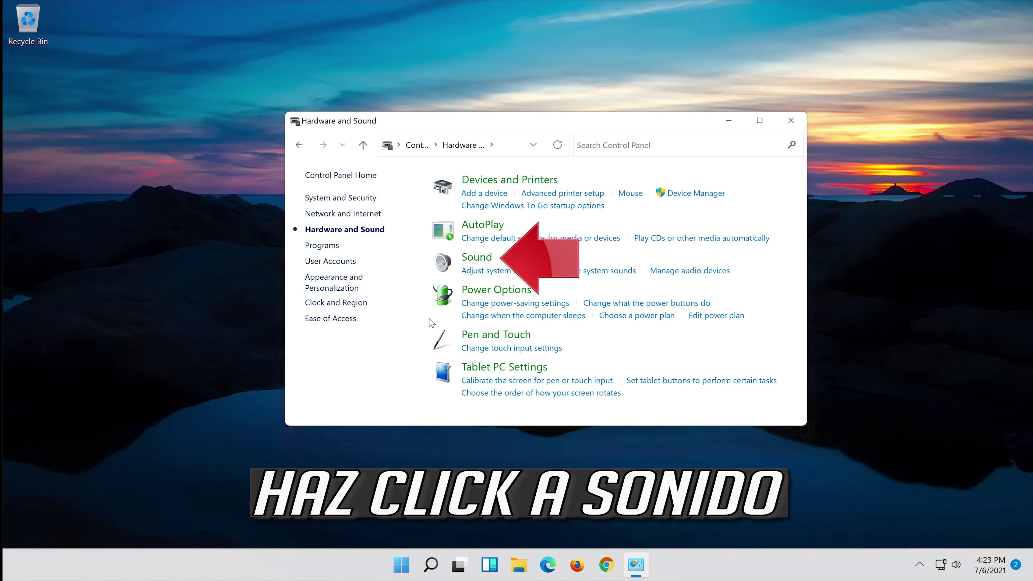
pyautogui.click(481, 263)
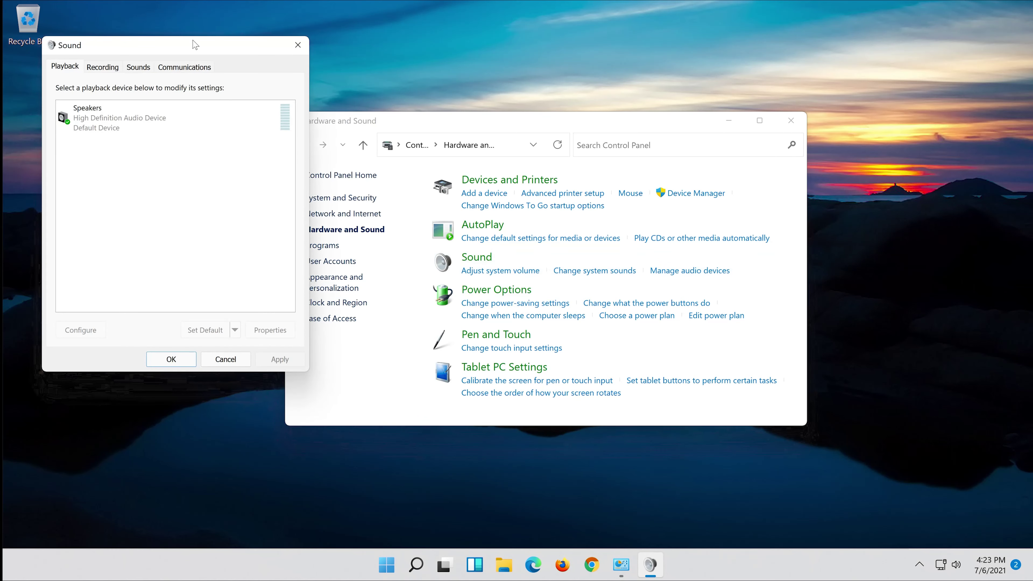
pyautogui.moveTo(195, 44); pyautogui.dragTo(564, 94)
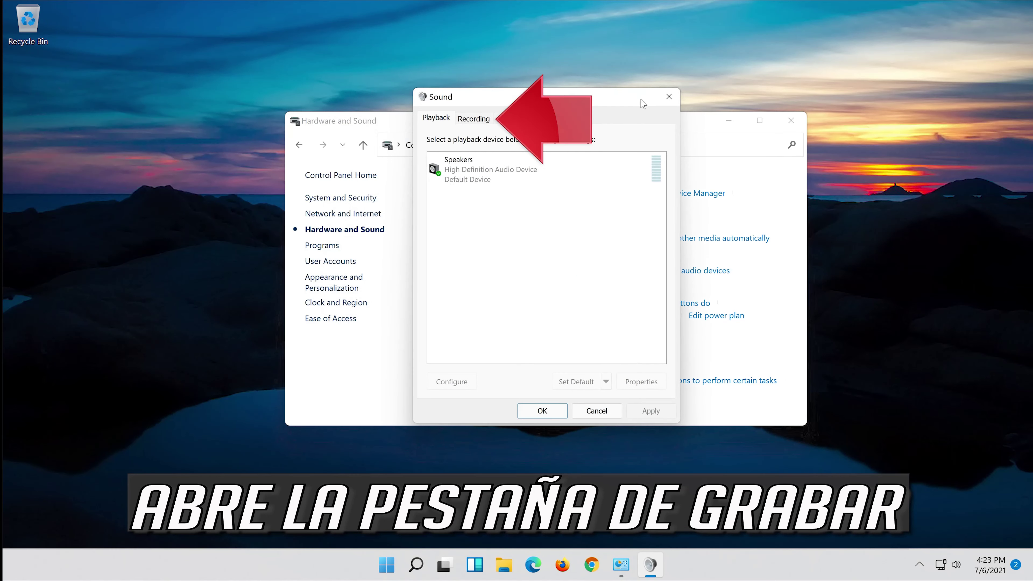
pyautogui.click(785, 121)
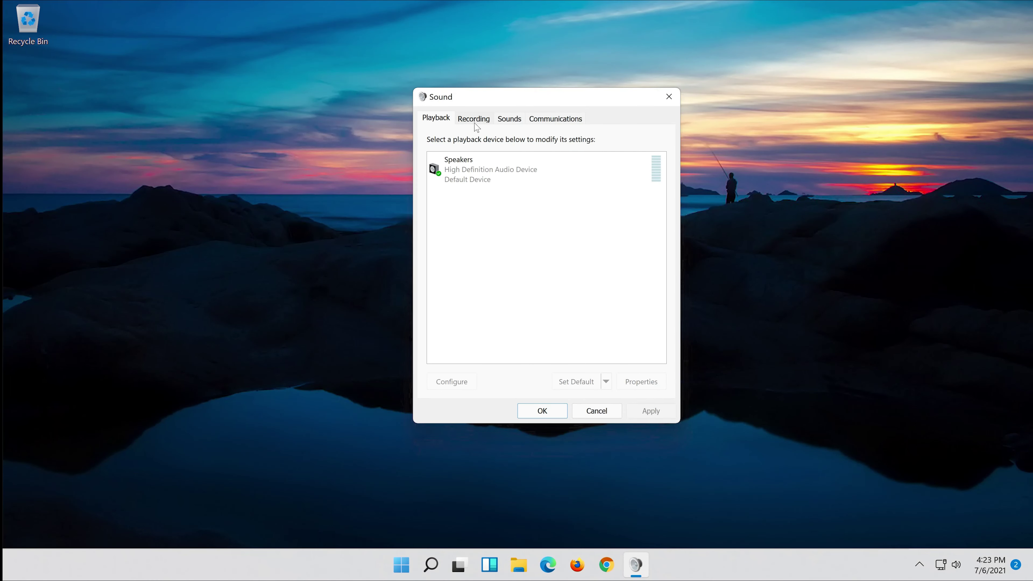
# - Open the properties of the Microphone among the recording devices
pyautogui.click(475, 118)
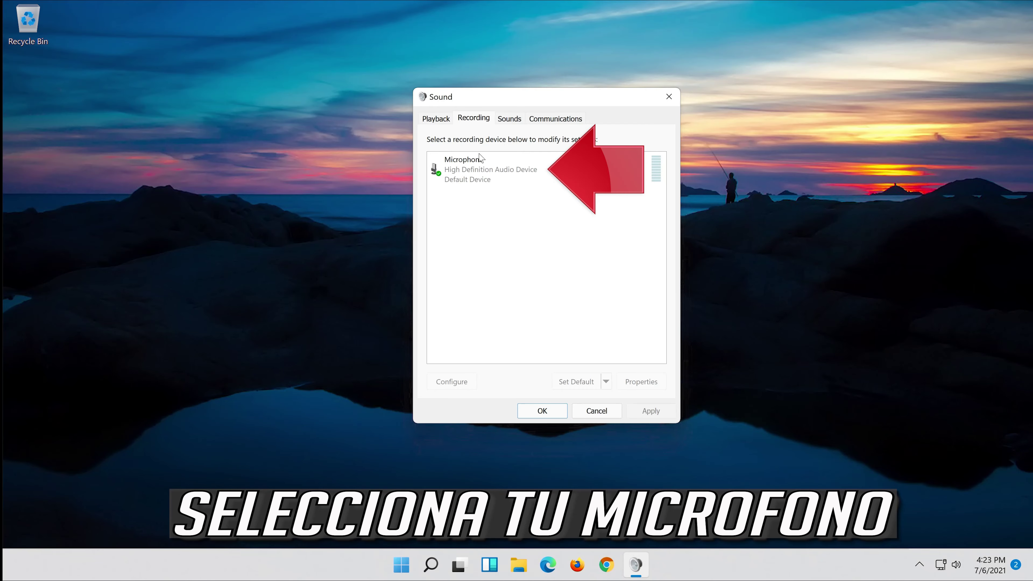
pyautogui.click(481, 169)
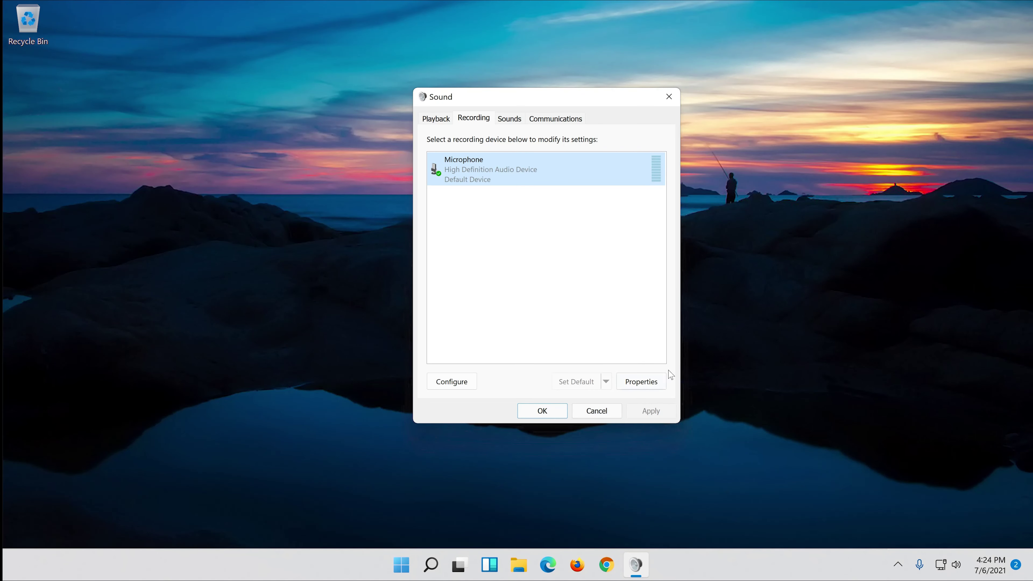
pyautogui.click(640, 383)
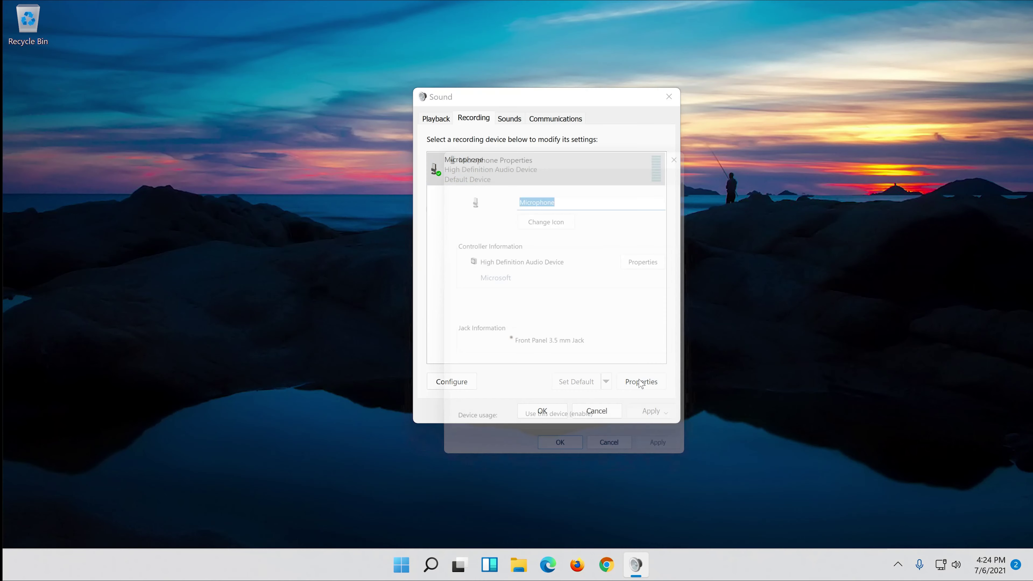
pyautogui.moveTo(609, 156); pyautogui.dragTo(596, 90)
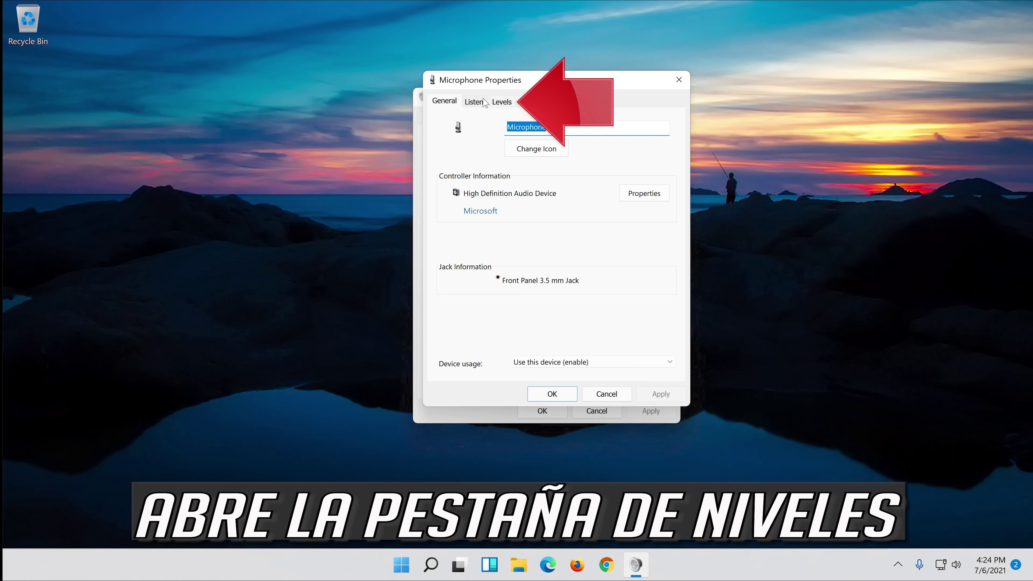
# - Set the microphone level to 100, accept the change and close the Sound settings
pyautogui.click(502, 102)
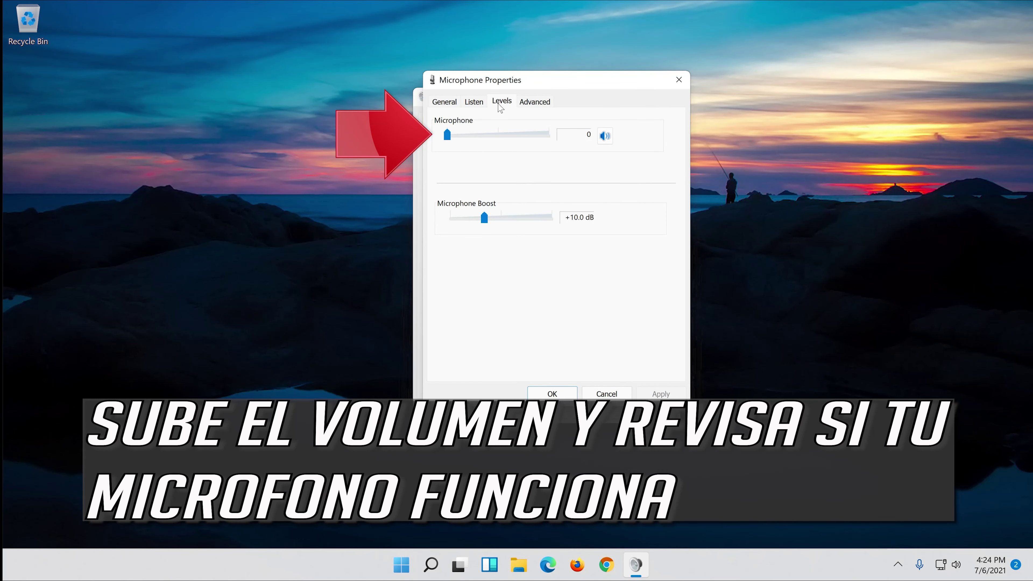
pyautogui.moveTo(446, 136); pyautogui.dragTo(562, 141)
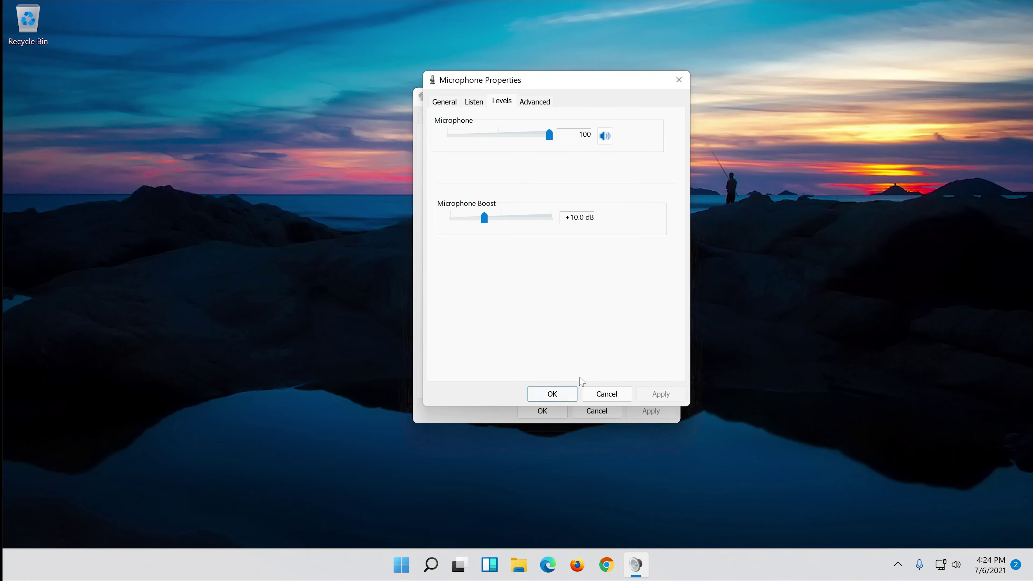
pyautogui.click(569, 395)
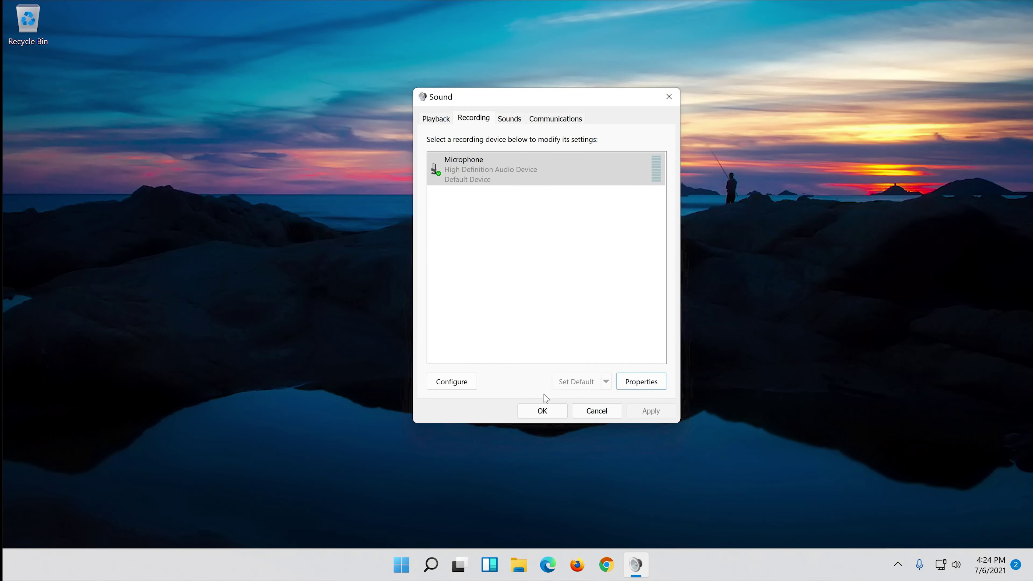
pyautogui.click(542, 410)
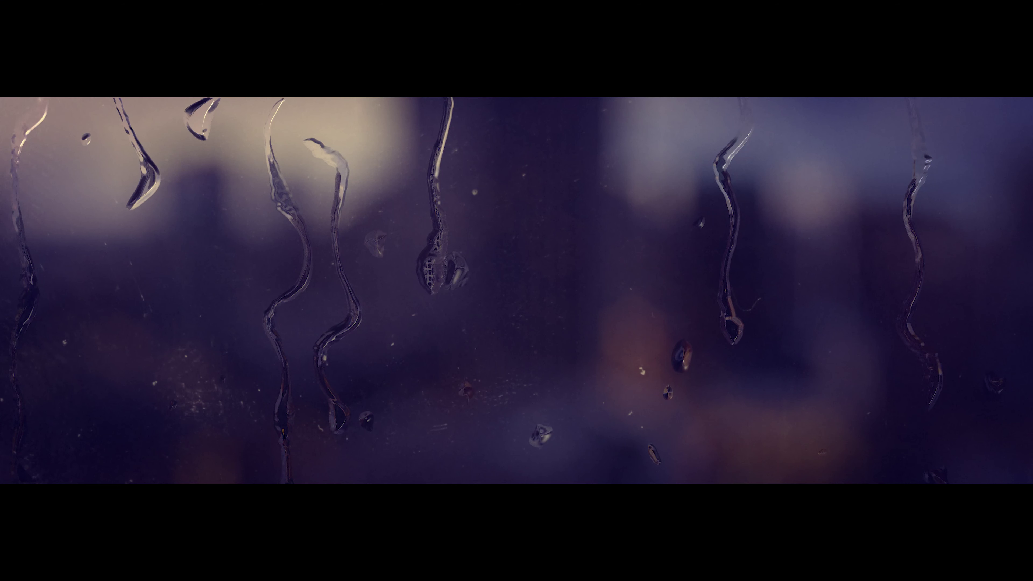